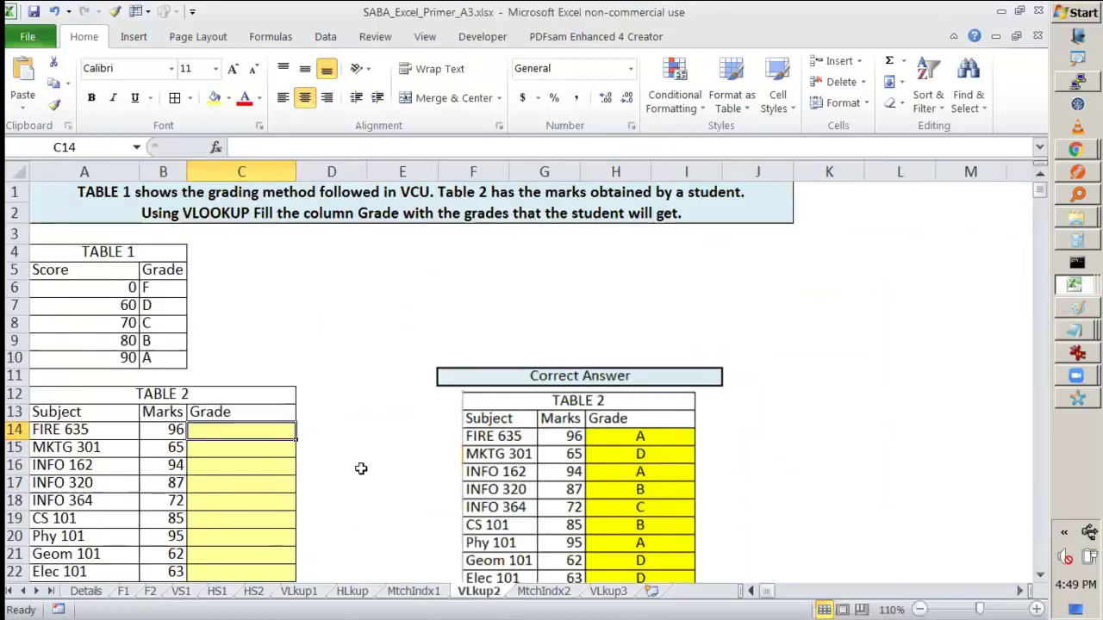
Step: Examine Table 1's grading scale, matching each score threshold to its letter grade
left_click(919, 610)
left_click(278, 278)
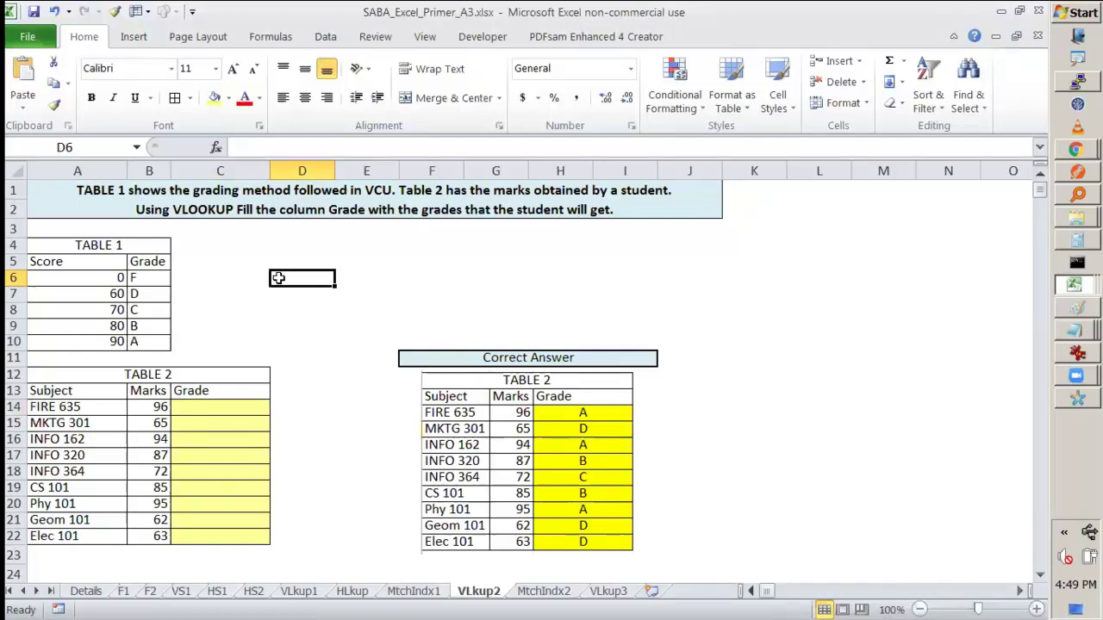
left_click(349, 203)
left_click(405, 247)
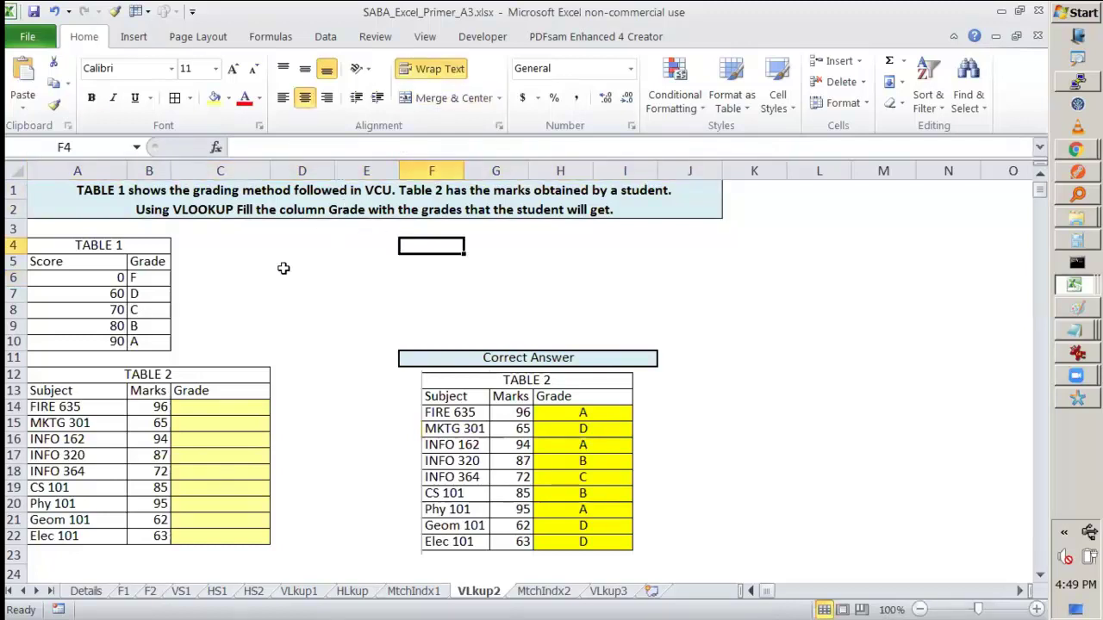
left_click(103, 342)
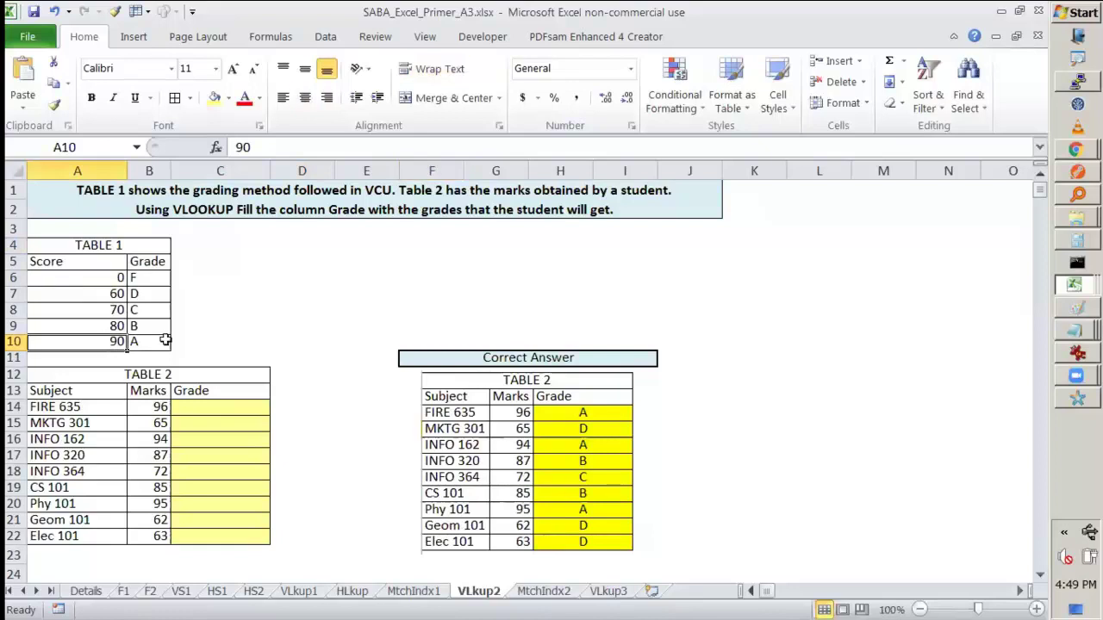
left_click(74, 326)
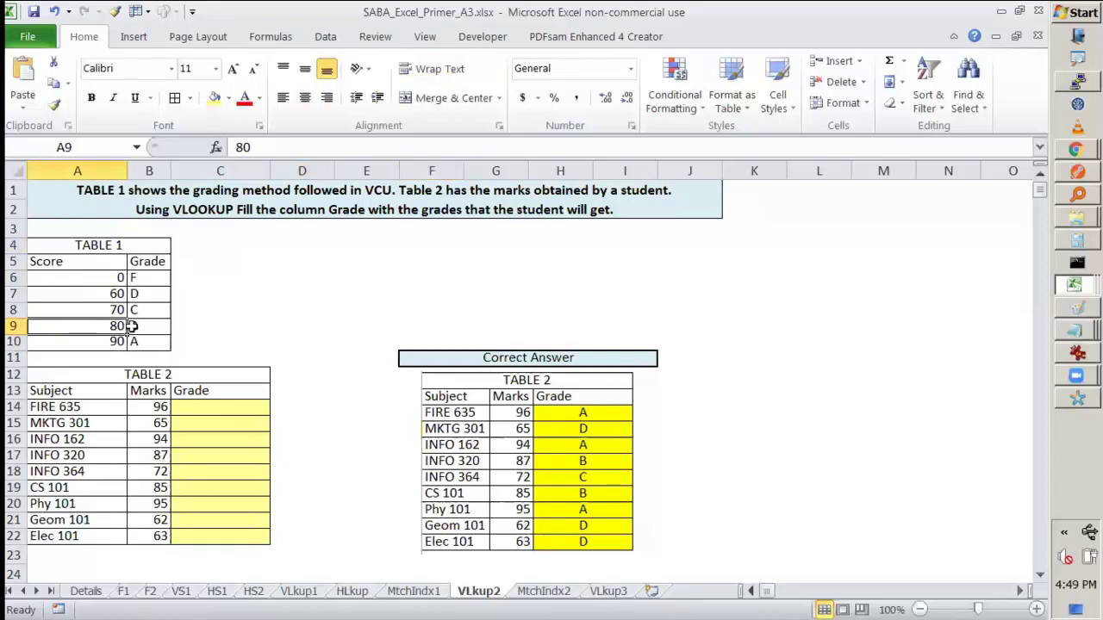
left_click(134, 325)
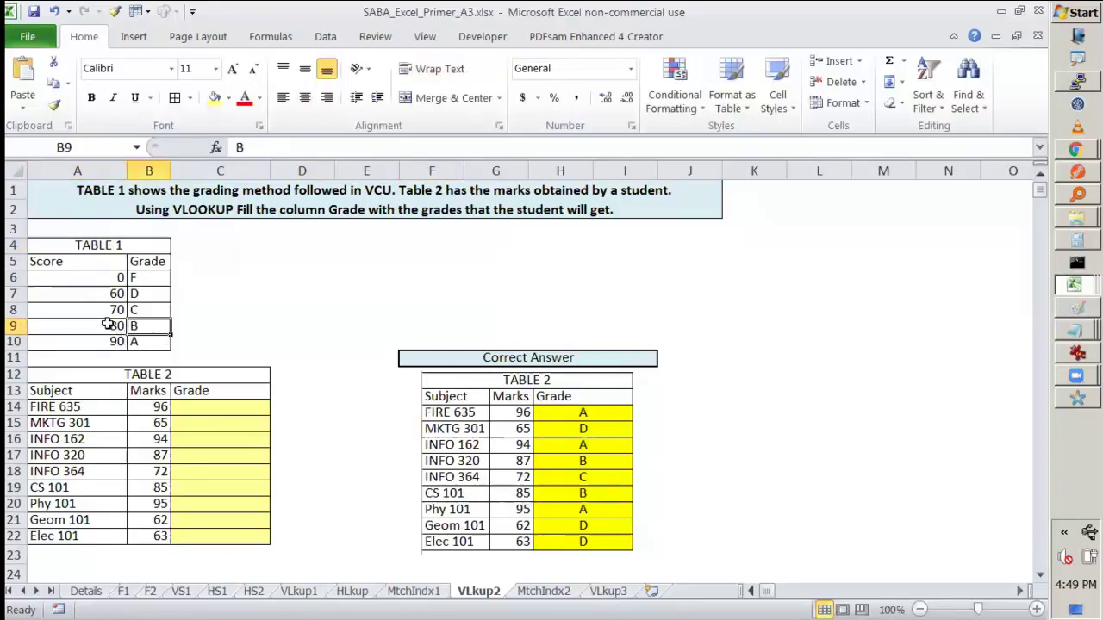
left_click(108, 312)
key("Up")
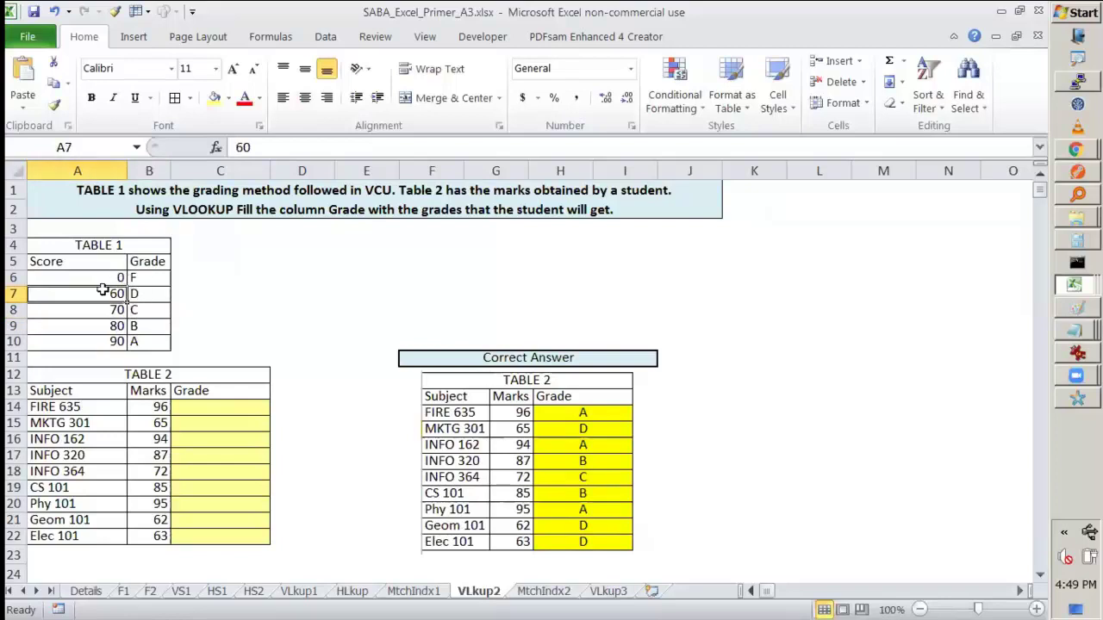
left_click(112, 278)
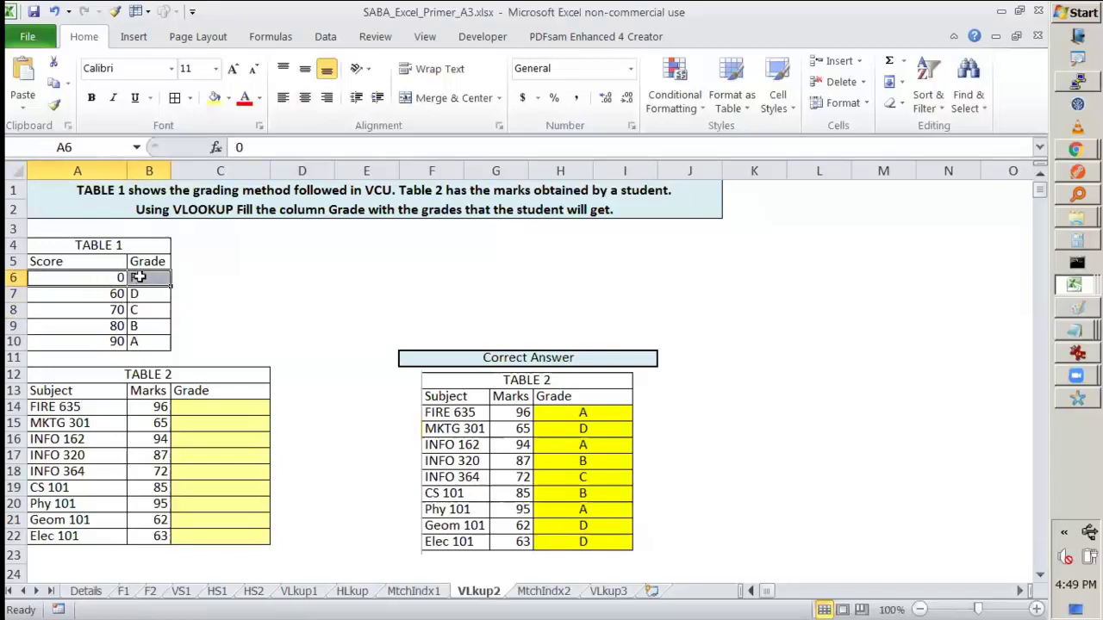
left_click(309, 260)
Step: Examine Table 2's subjects and marks, the expected grades in the Correct Answer picture, and the VLOOKUP task instruction
mouse_move(79, 412)
left_mouse_down()
mouse_move(91, 550)
mouse_move(87, 424)
left_mouse_up()
left_click(91, 536)
left_click(86, 406)
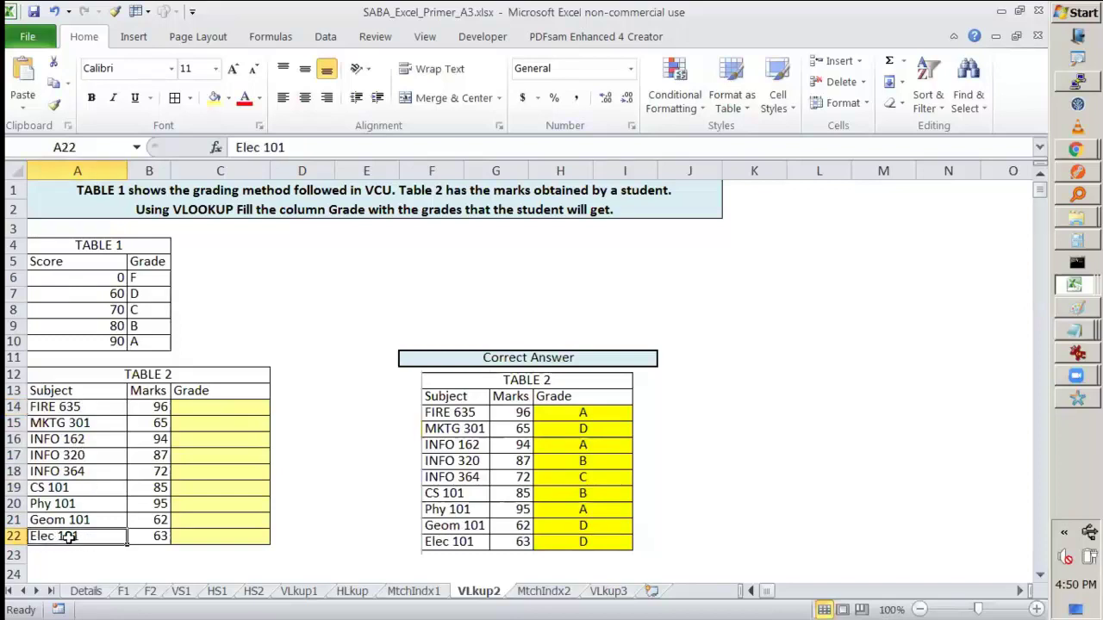
left_click(60, 537)
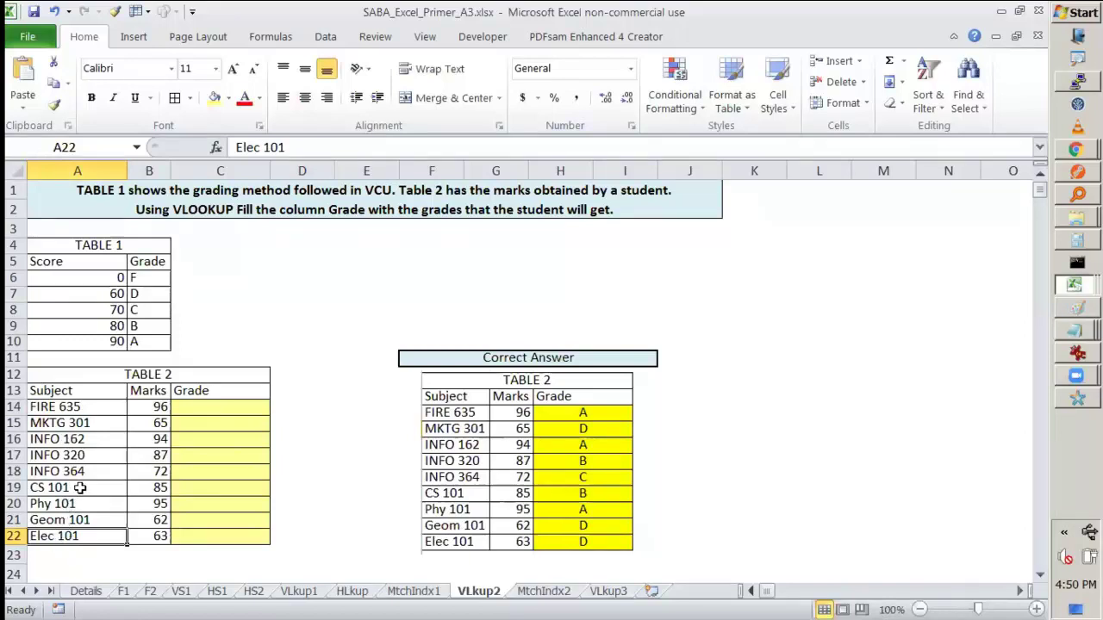
left_click(76, 488)
left_click(89, 405)
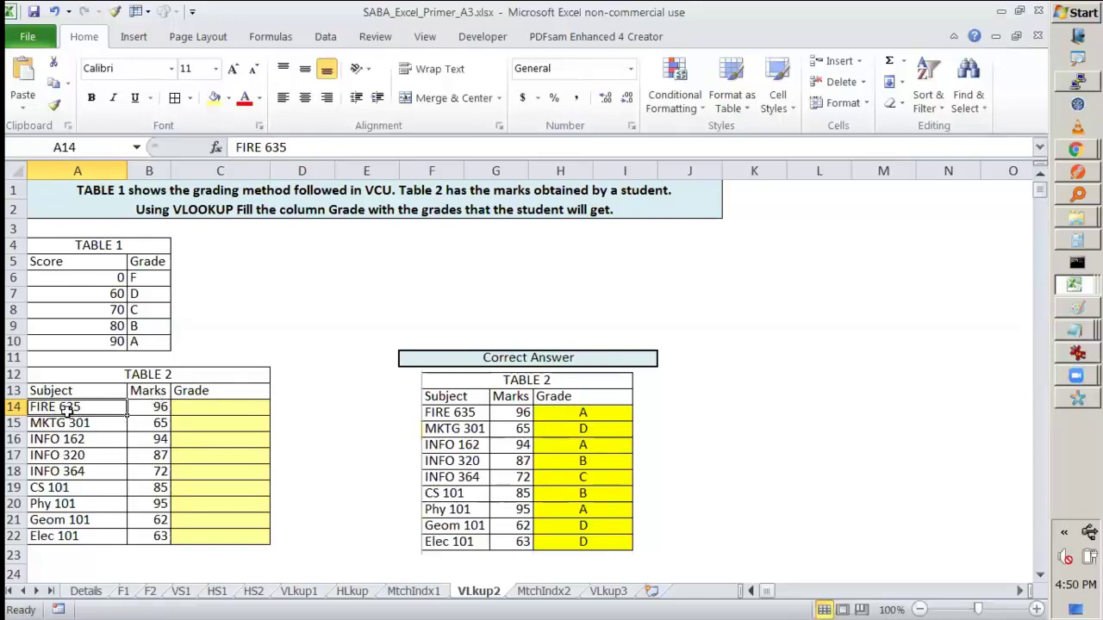
left_click(200, 413)
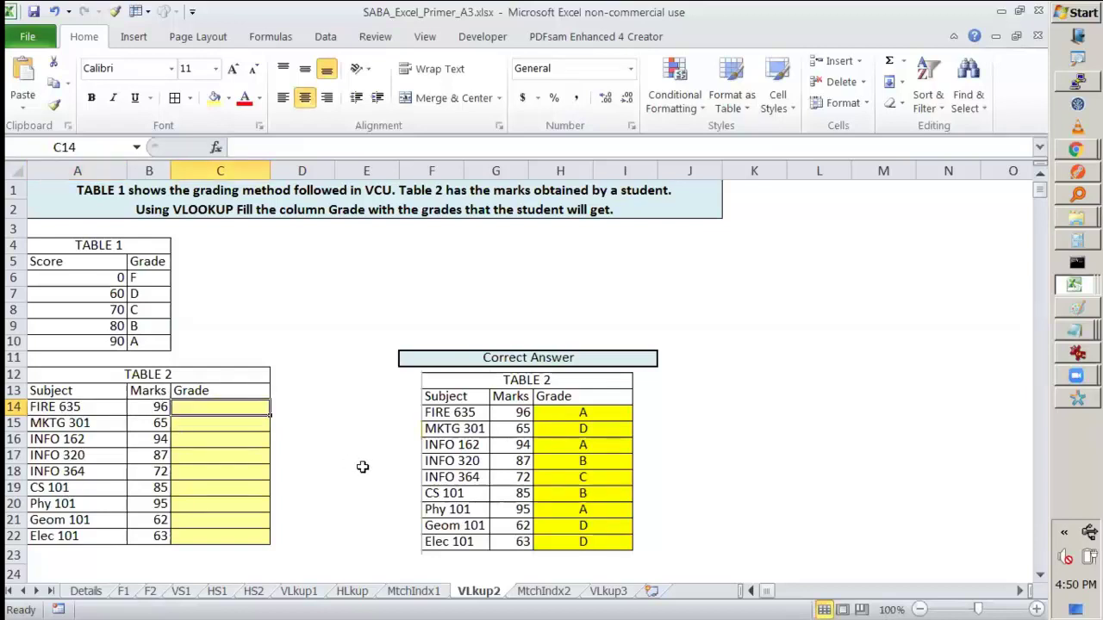
left_click(144, 409)
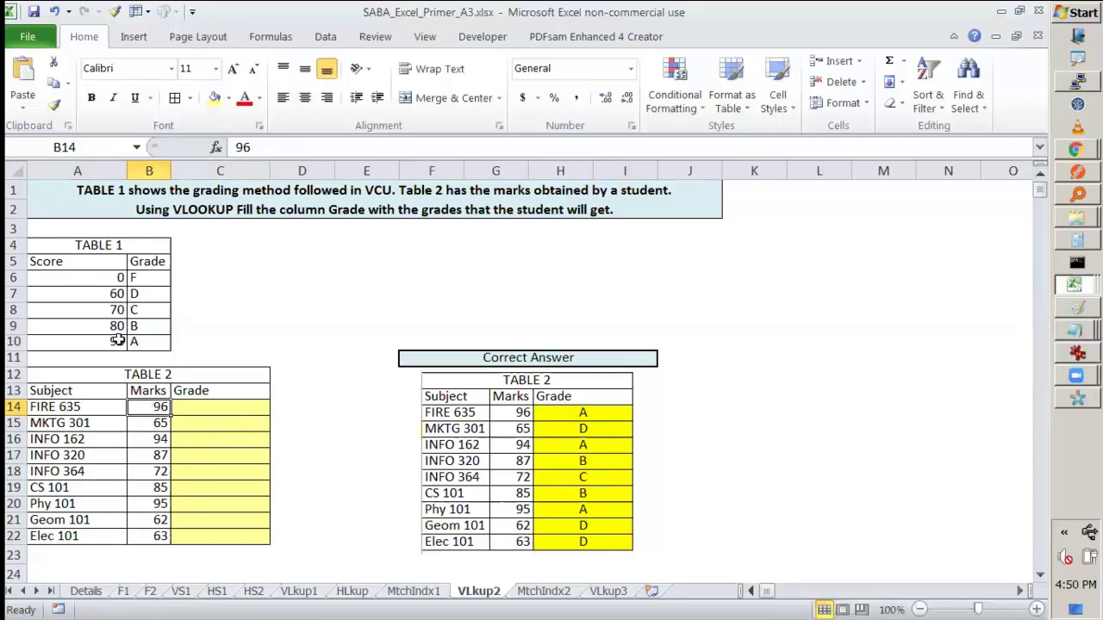
left_click(601, 419)
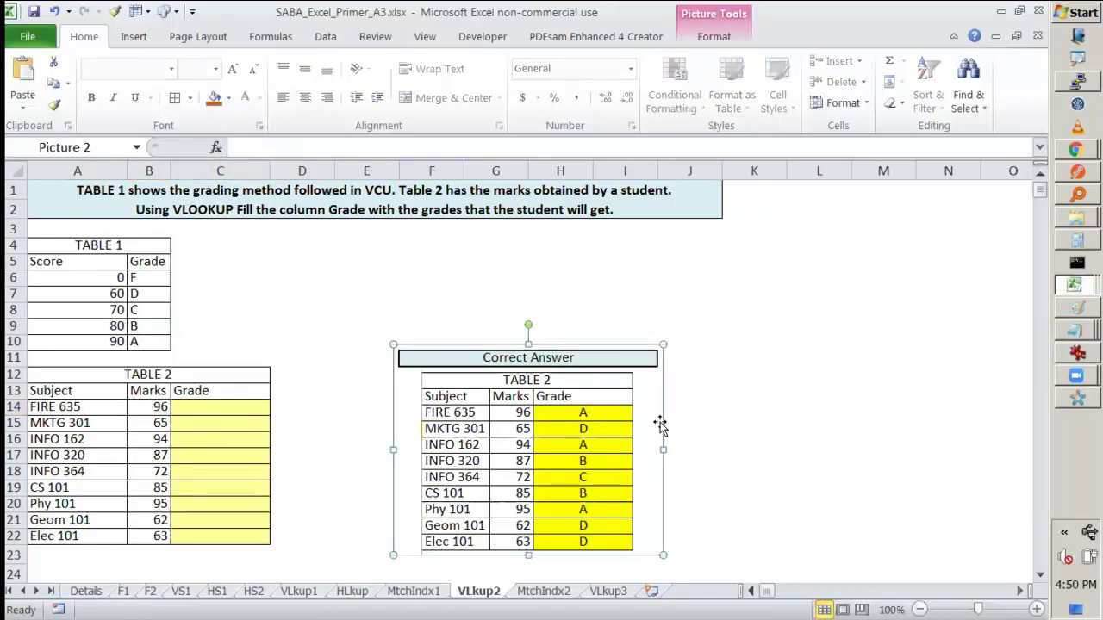
left_click(252, 411)
left_click(200, 209)
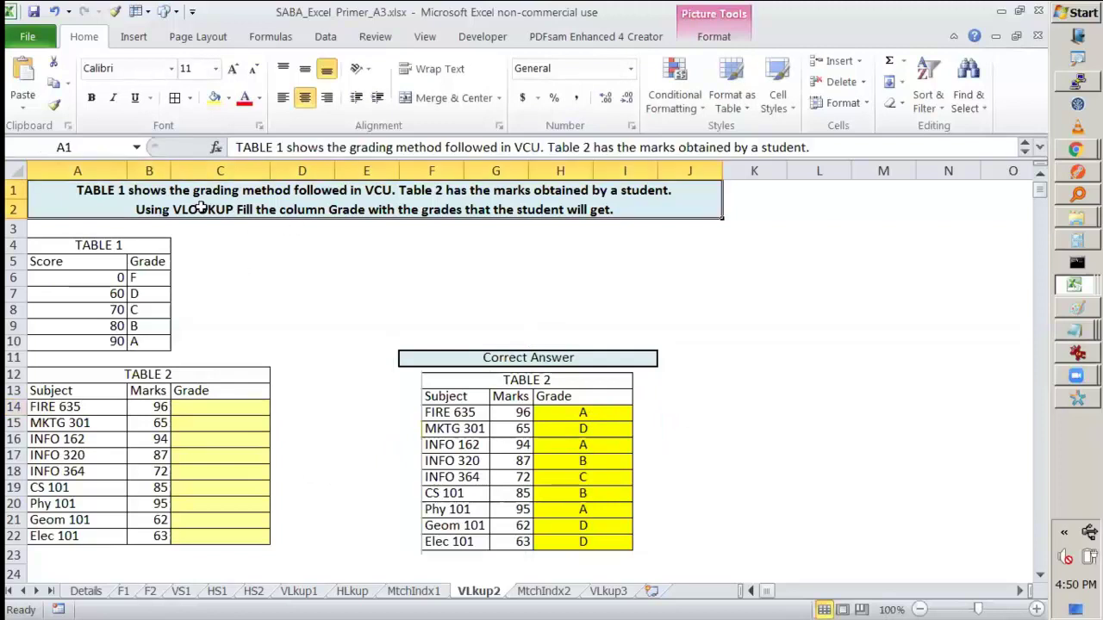
double_click(201, 209)
left_click(320, 308)
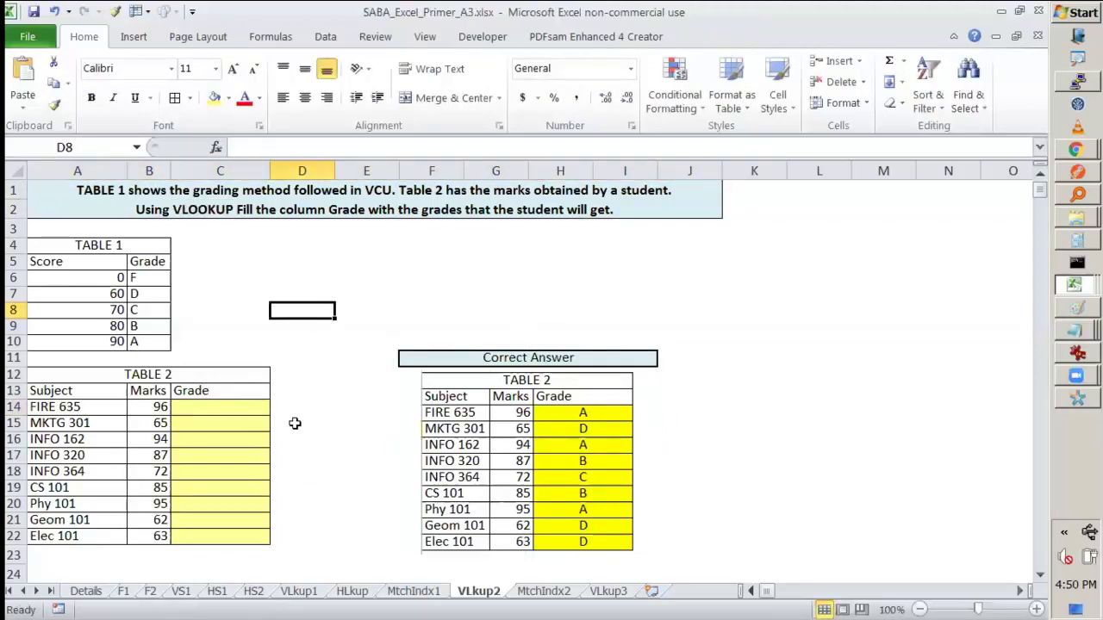
left_click(227, 412)
type("=vl")
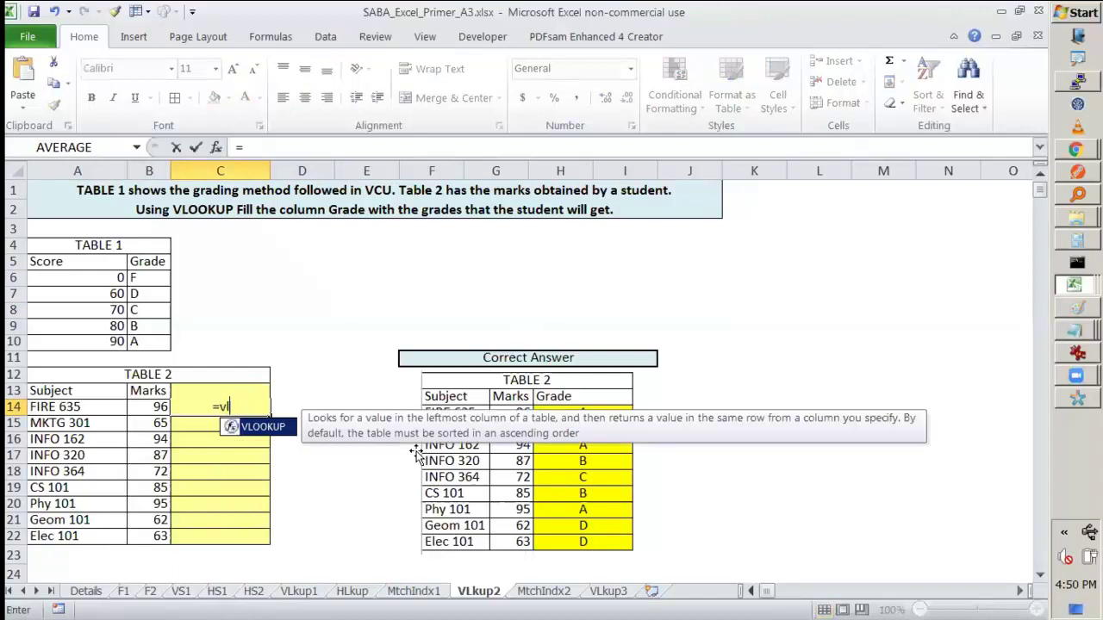
key("Tab")
left_click(142, 407)
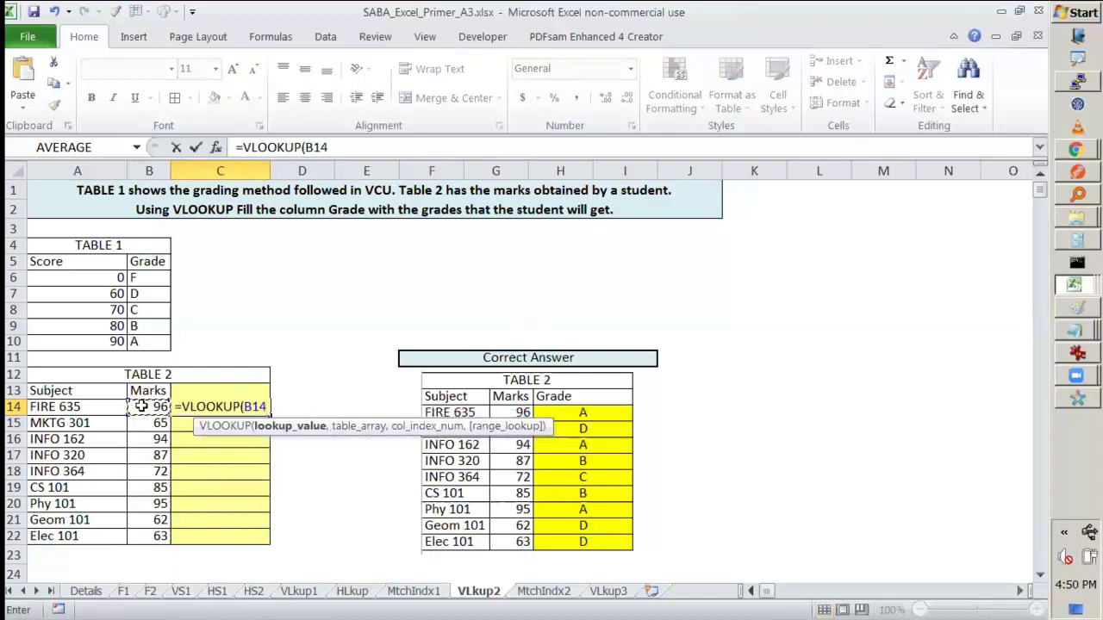
type(",")
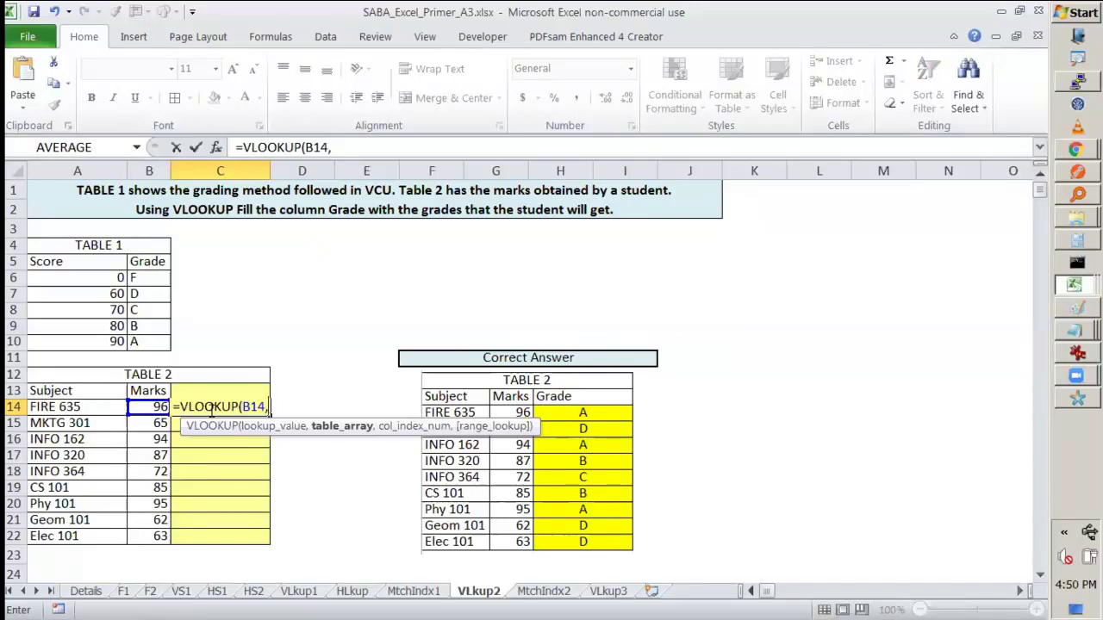
key("Escape")
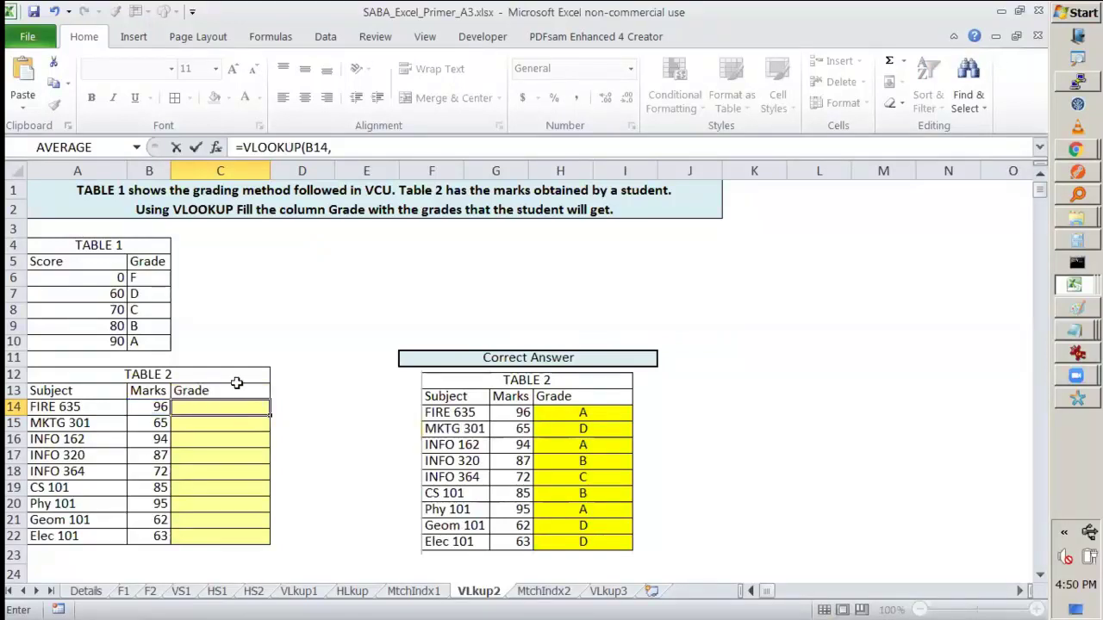
mouse_move(145, 268)
left_mouse_down()
mouse_move(129, 319)
mouse_move(164, 277)
left_mouse_up()
mouse_move(155, 294)
left_mouse_down()
mouse_move(176, 315)
mouse_move(171, 329)
left_mouse_up()
left_click_drag(157, 338, 177, 338)
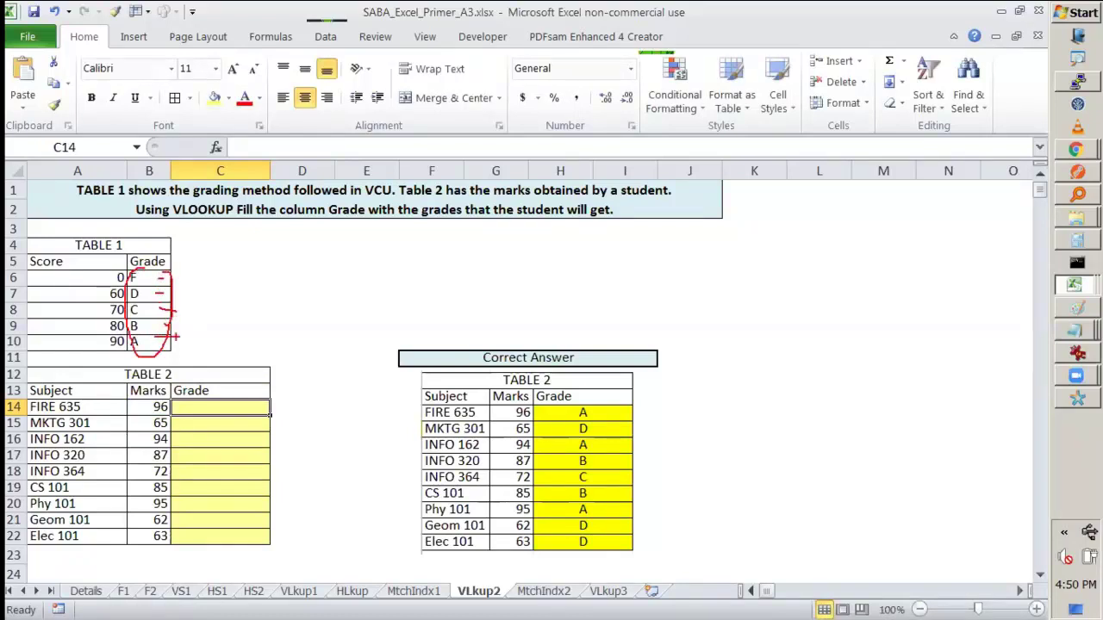
mouse_move(250, 261)
left_mouse_down()
mouse_move(244, 282)
mouse_move(291, 266)
mouse_move(390, 292)
left_mouse_up()
left_click_drag(374, 278, 376, 308)
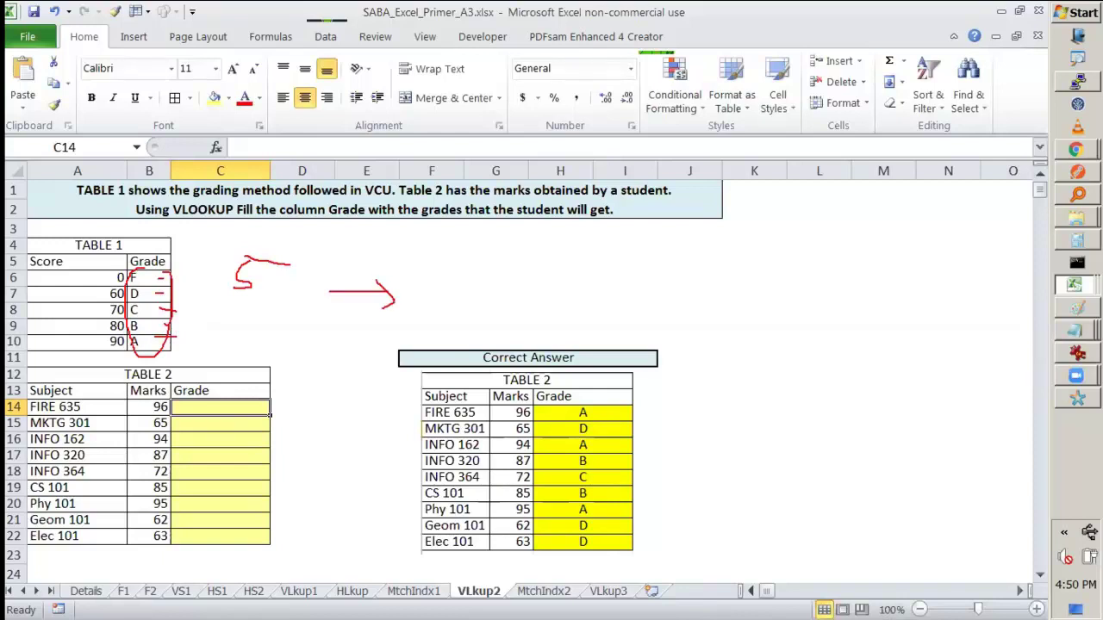
mouse_move(452, 238)
left_mouse_down()
mouse_move(444, 269)
mouse_move(467, 267)
left_mouse_up()
left_click_drag(459, 259, 461, 298)
key("Escape")
Step: Begin a VLOOKUP formula in C14 with B14 as the lookup value and A6:B10 as the table array
type("=vl")
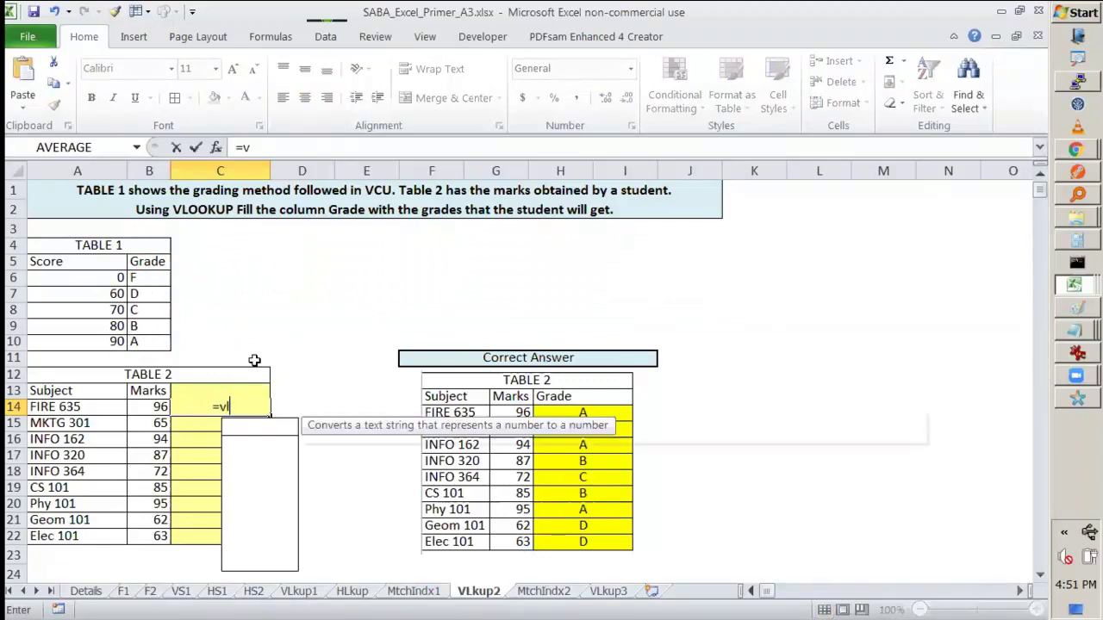
key("Tab")
left_click(150, 406)
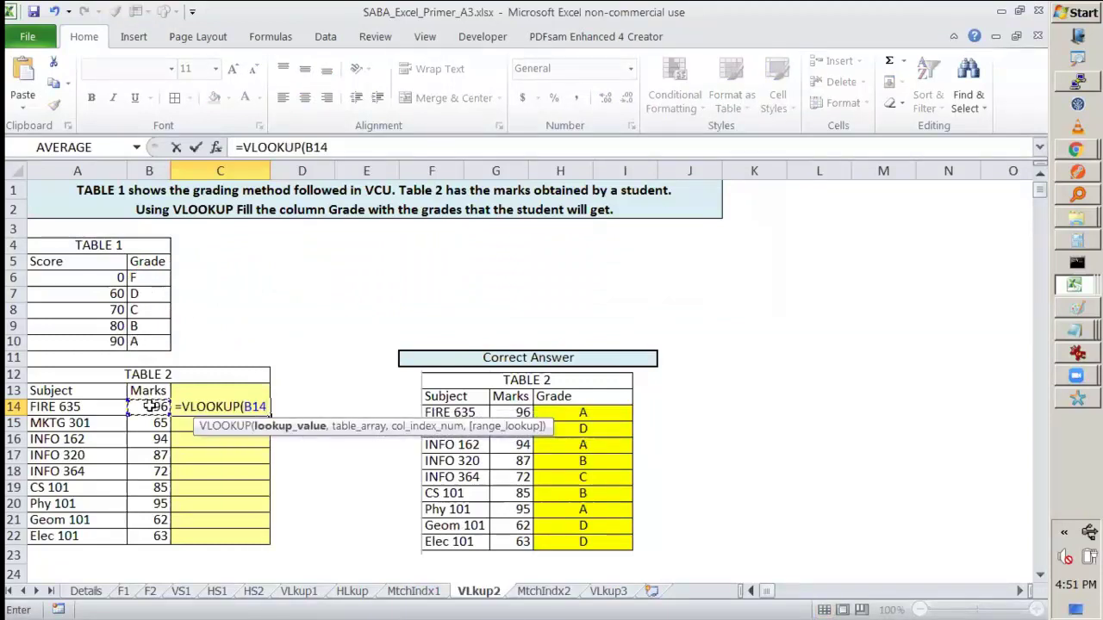
type(",")
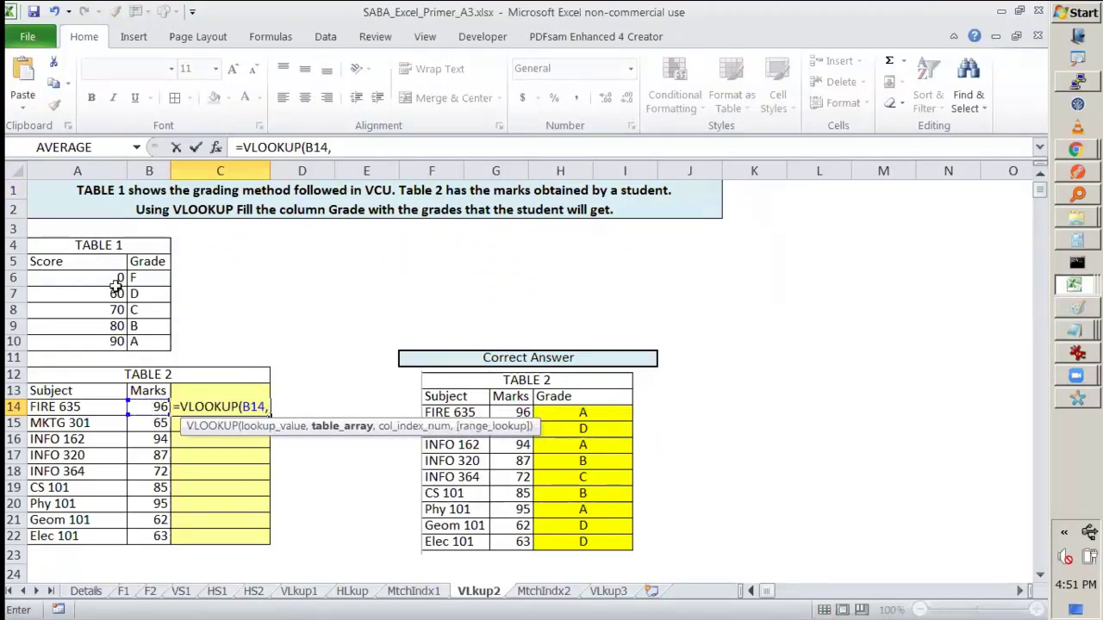
left_click_drag(114, 278, 148, 345)
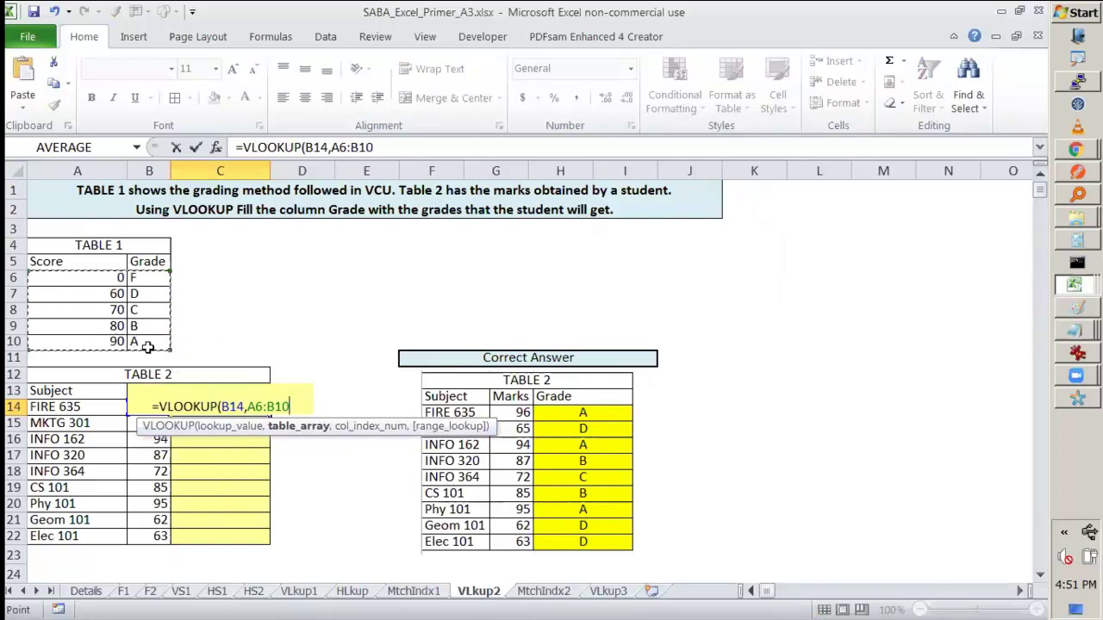
type(",")
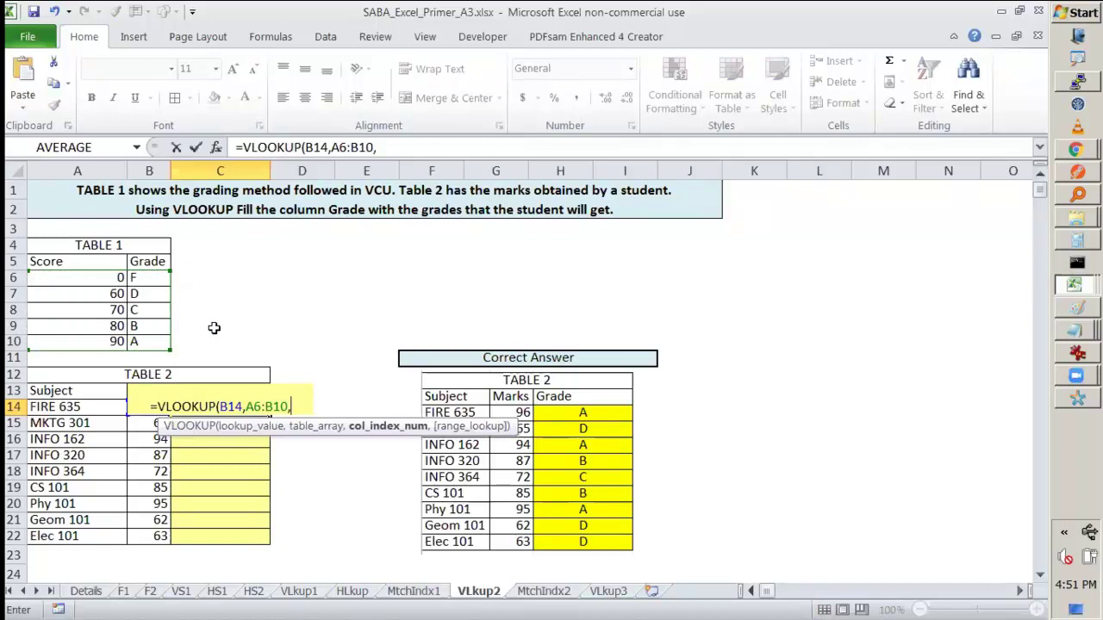
Step: Complete the C14 VLOOKUP formula with column index 2 and FALSE for an exact match
left_click_drag(146, 258, 164, 269)
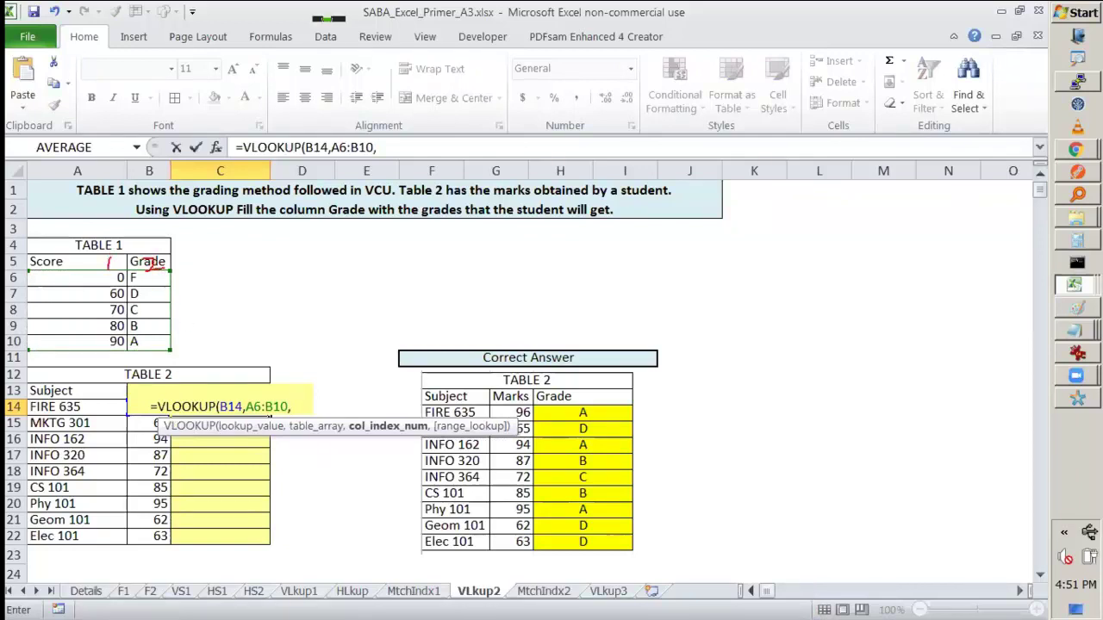
key("Escape")
type("2,")
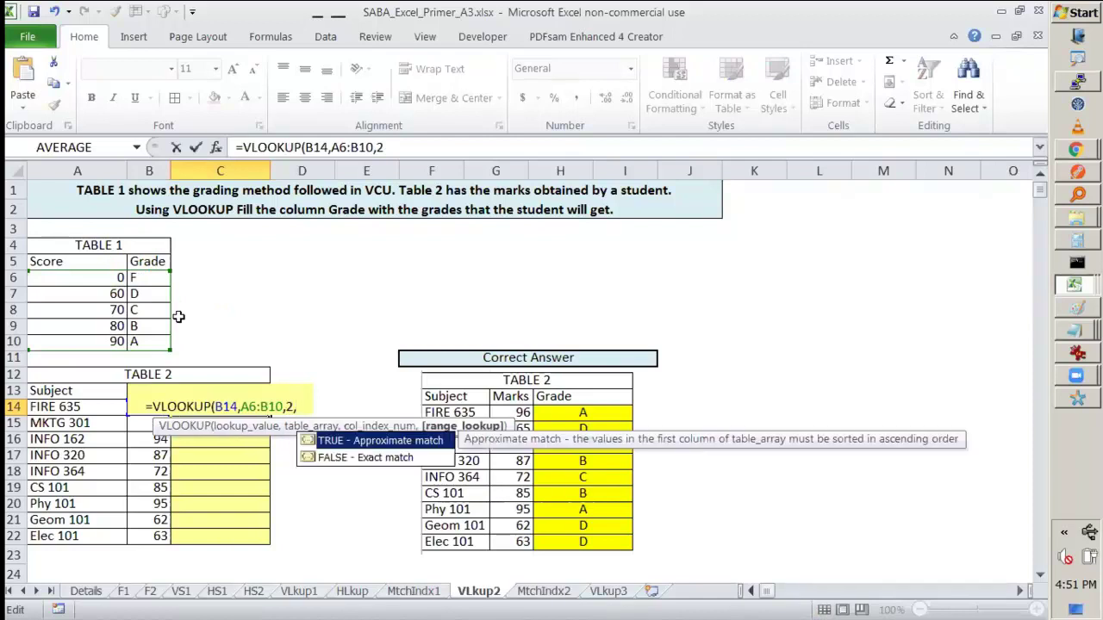
key("Tab")
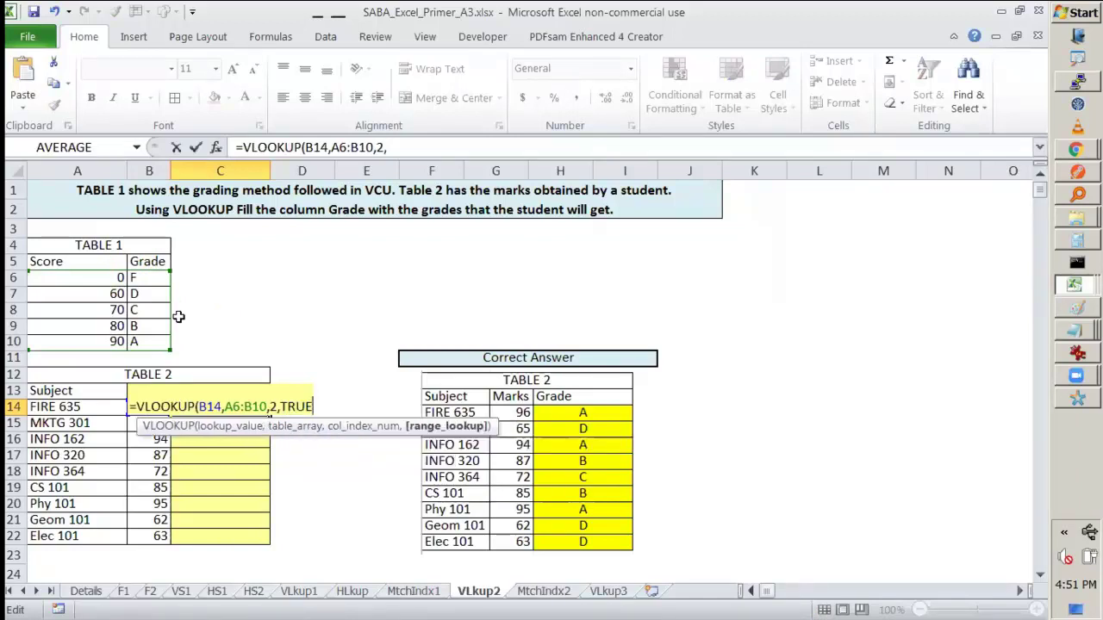
key("BackSpace")
key("BackSpace")
key("BackSpace")
key("BackSpace")
type("FA")
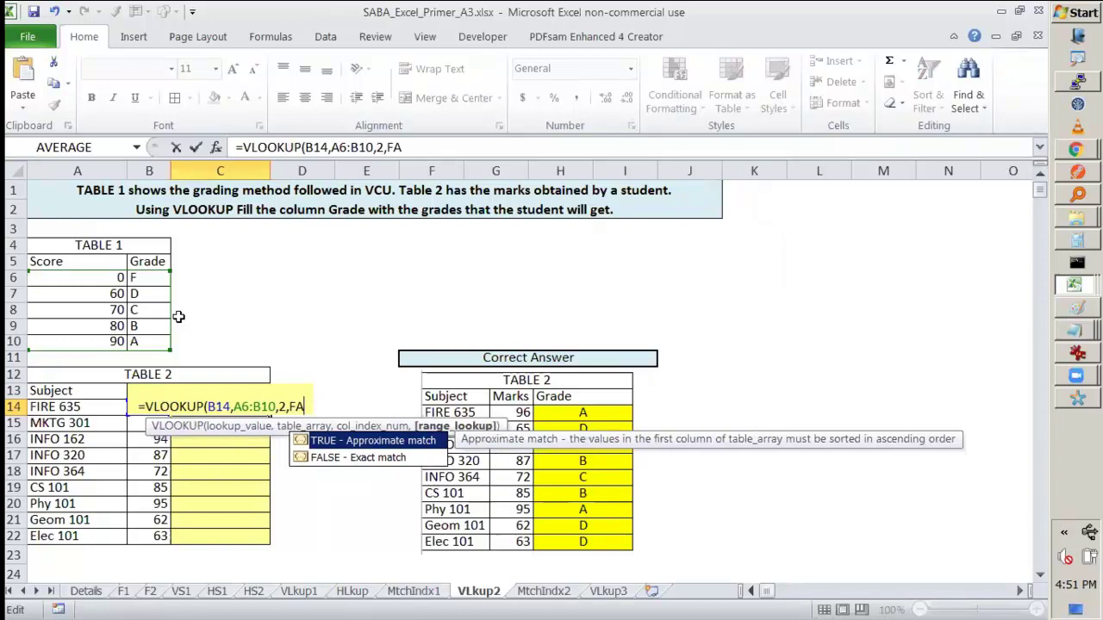
type("LSE)")
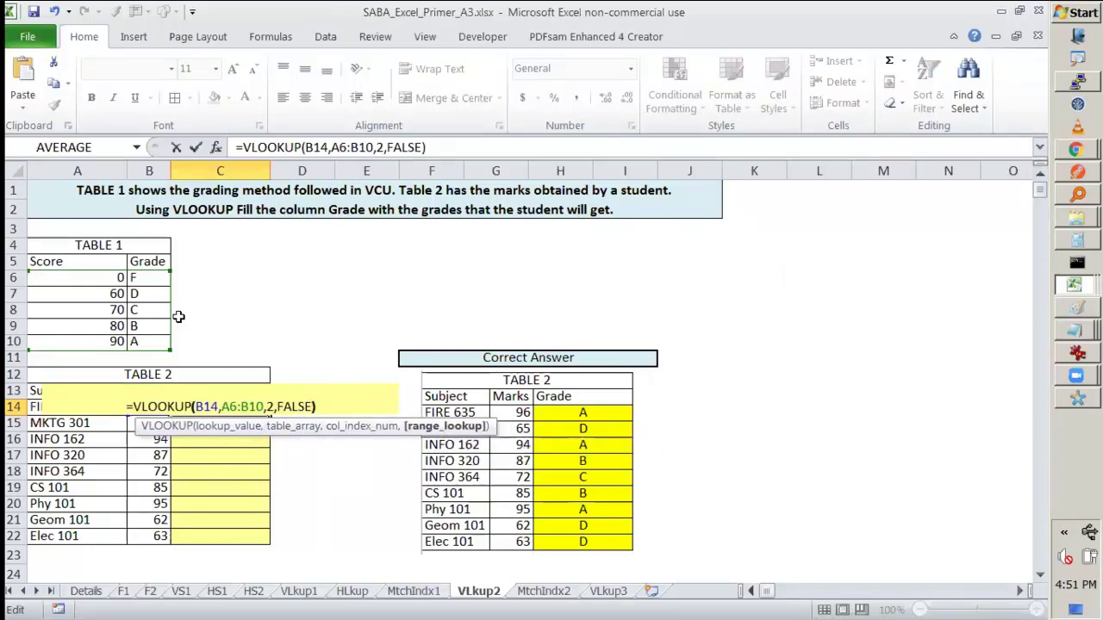
key("Return")
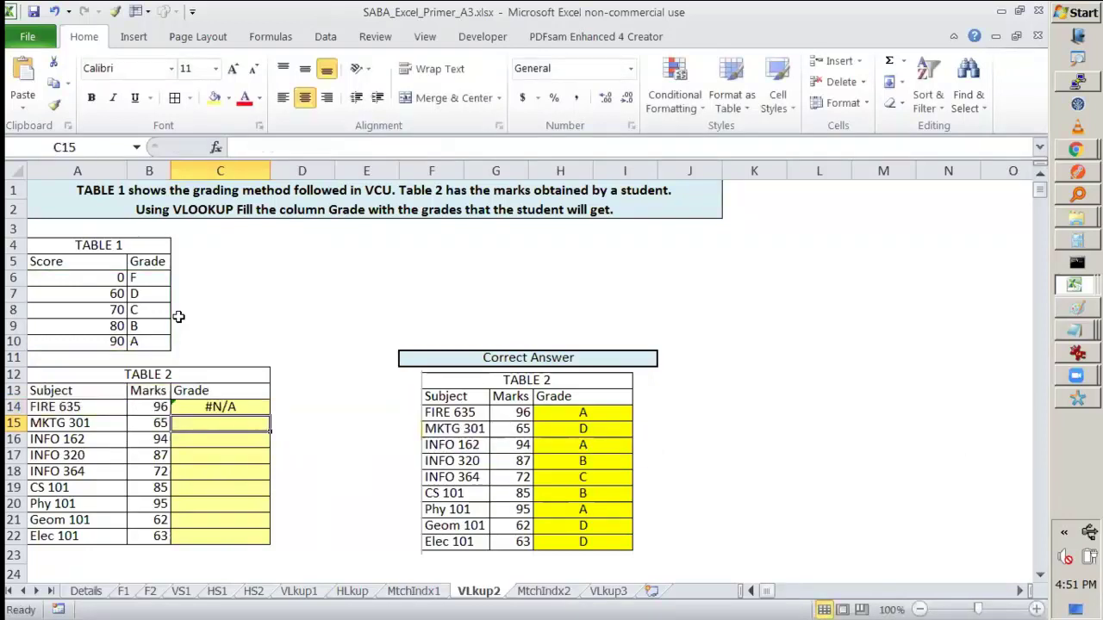
Step: Compare the FIRE 635 mark with the Table 1 score range and inspect the formula in C14
key("Up")
left_click(172, 455)
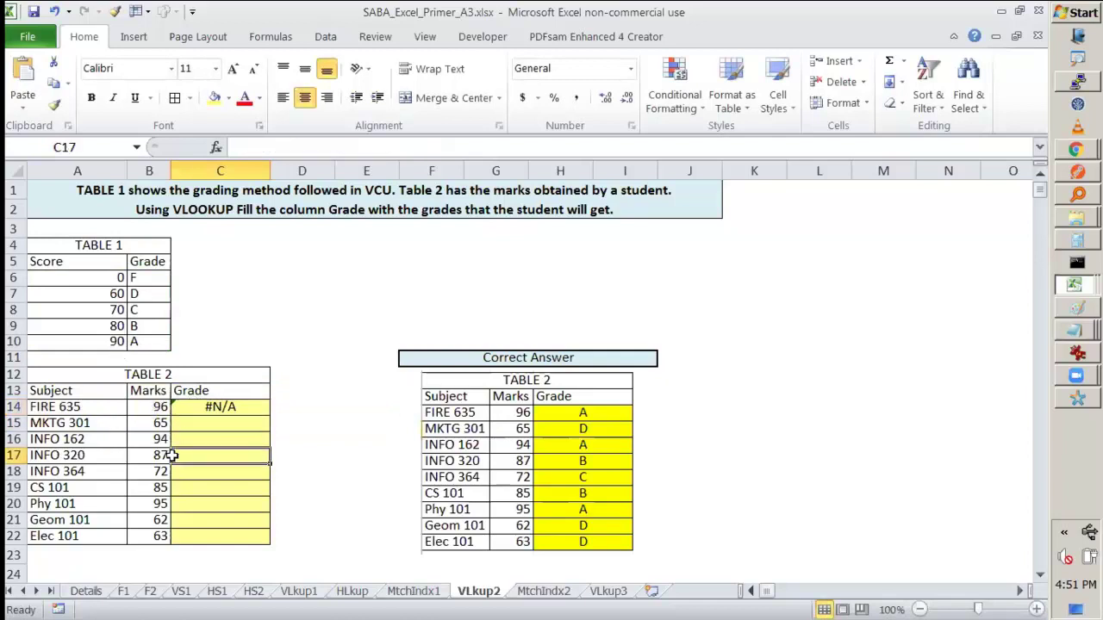
left_click(151, 407)
left_click_drag(118, 278, 155, 343)
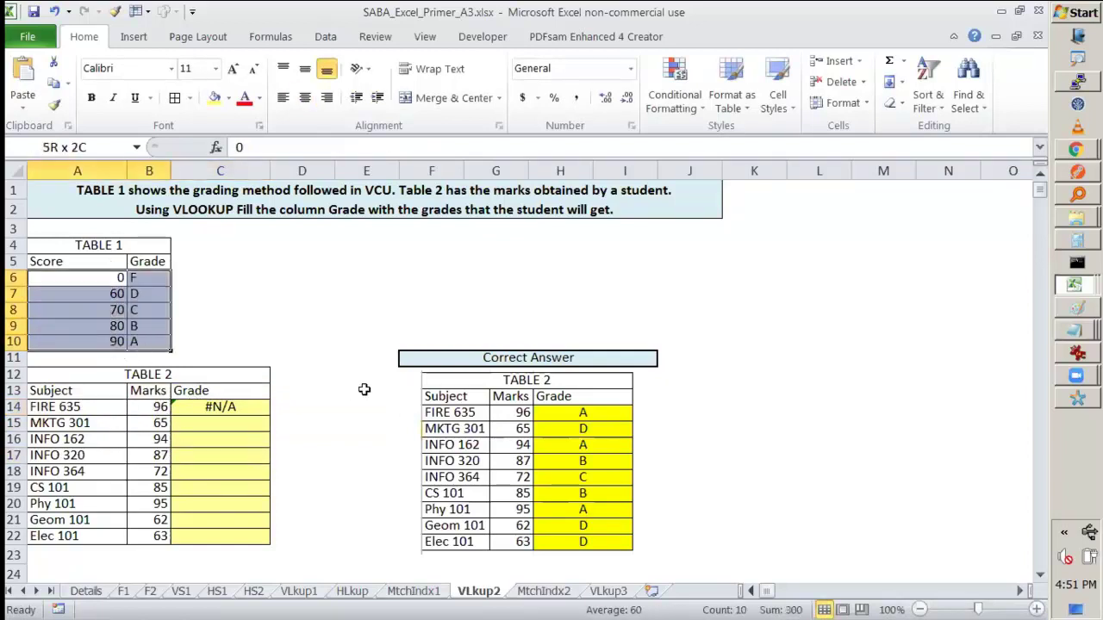
left_click(364, 389)
left_click(254, 409)
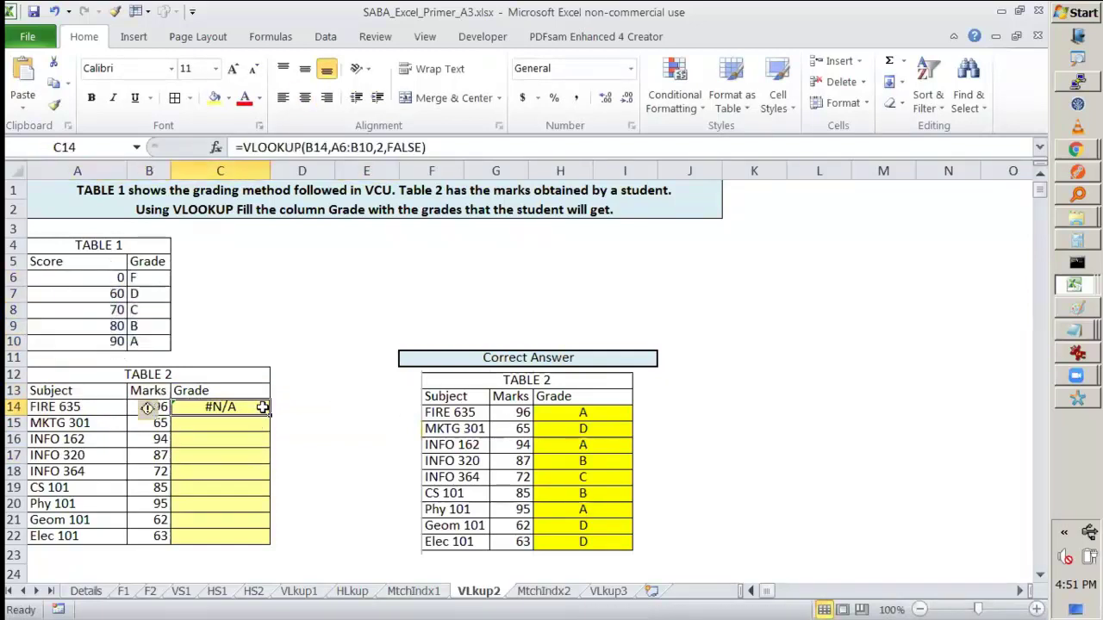
Step: Change the range lookup argument of the C14 VLOOKUP formula to TRUE for an approximate match
key("F2")
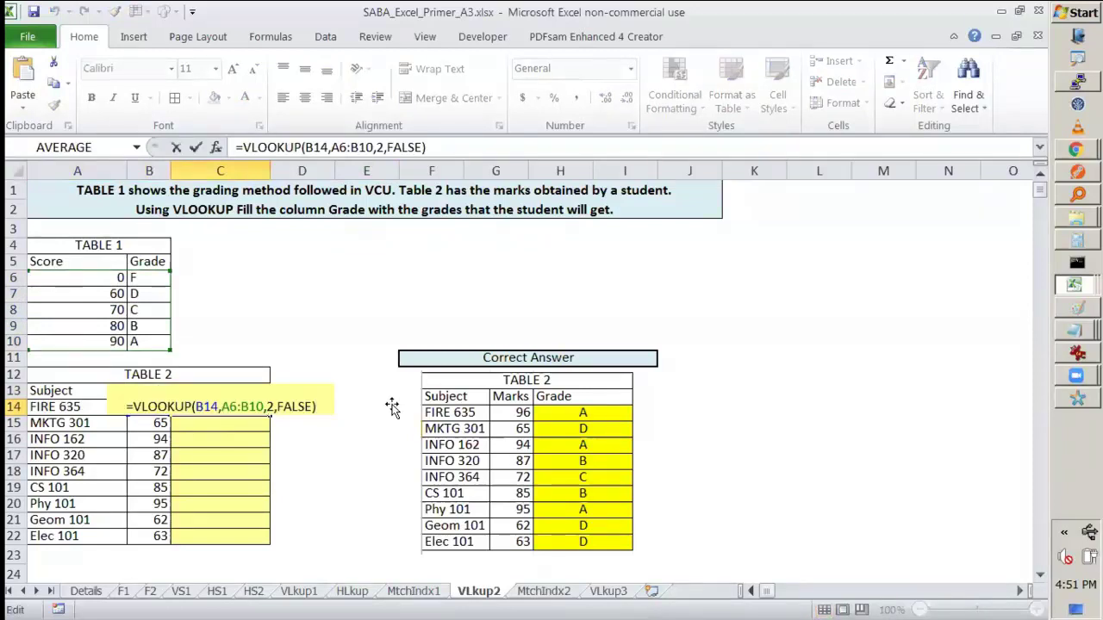
key("BackSpace")
key("BackSpace")
key("BackSpace")
key("BackSpace")
key("BackSpace")
key("Tab")
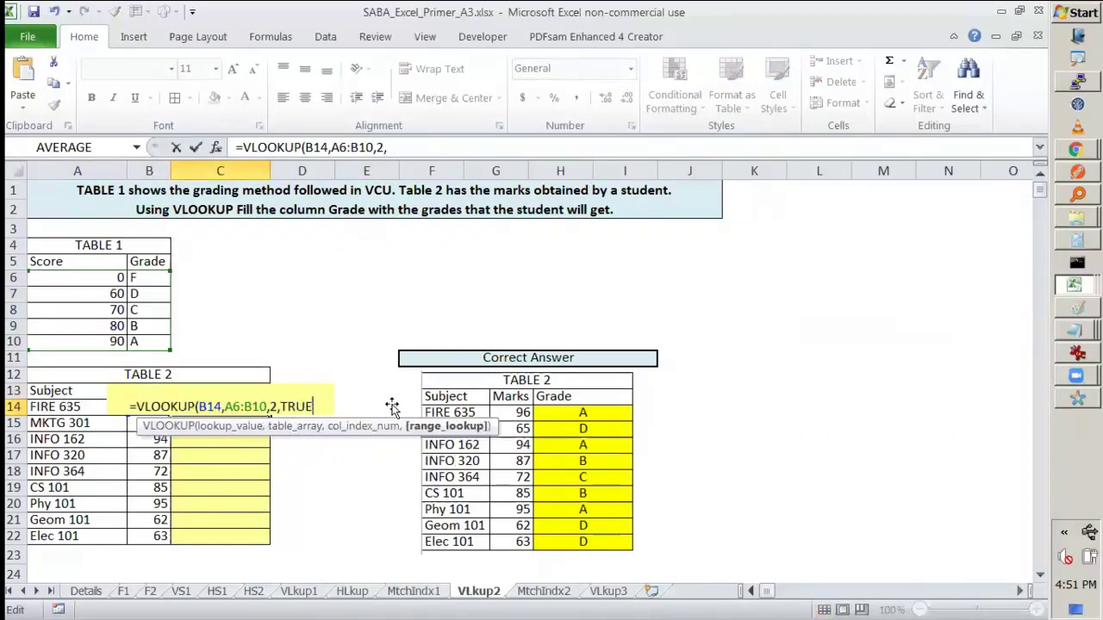
type(")")
key("Return")
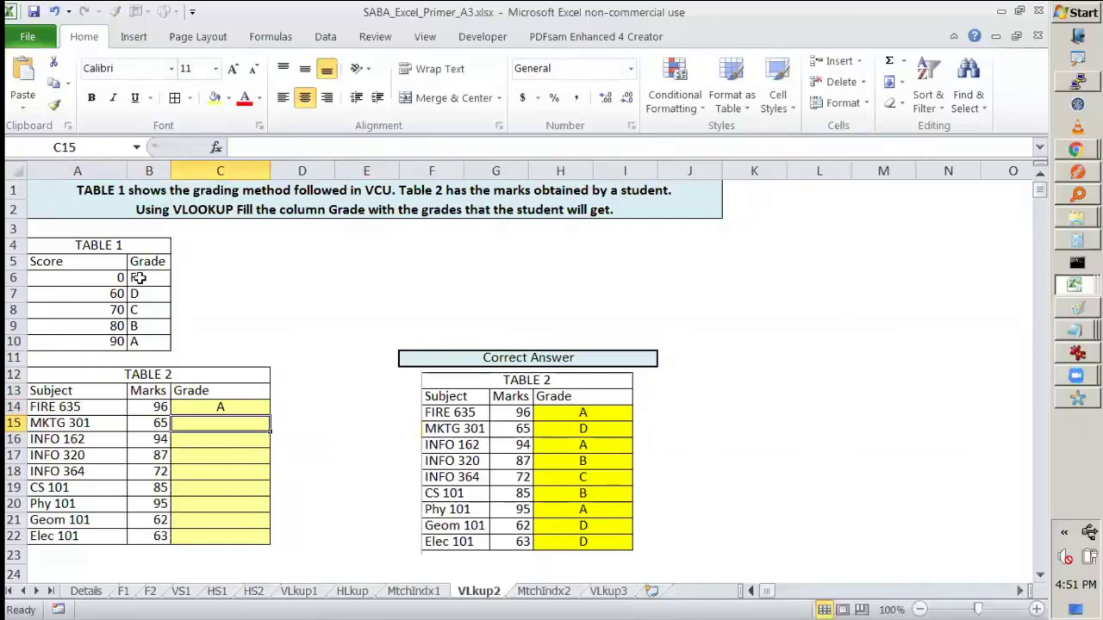
Step: Widen column B, which holds the Table 1 grades and the Table 2 marks
left_click_drag(175, 176, 226, 176)
left_click(216, 392)
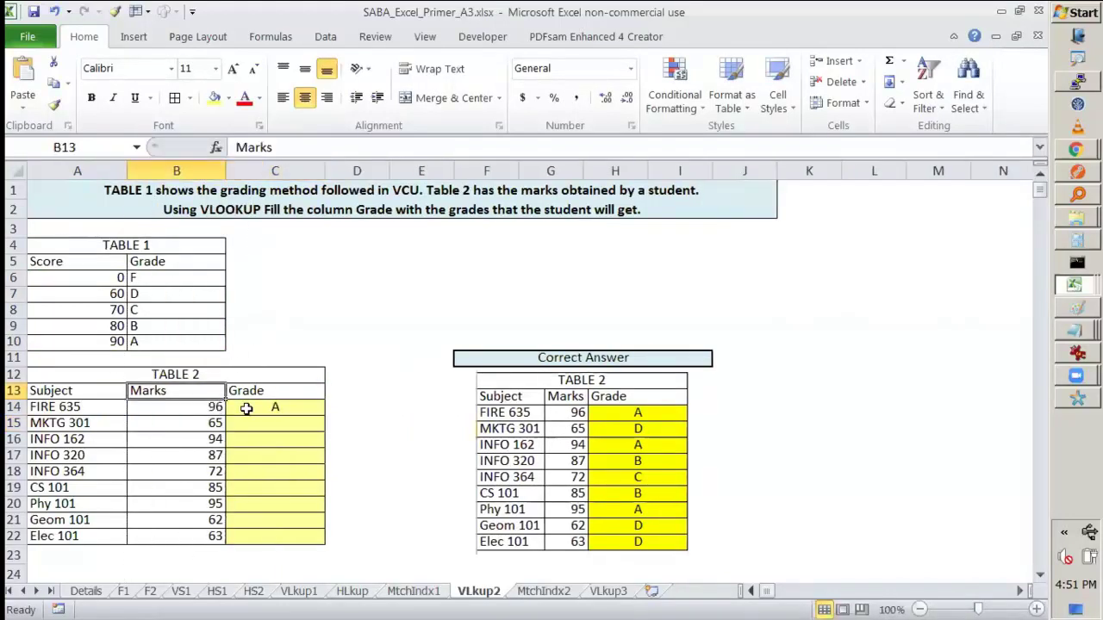
left_click(245, 406)
Step: Compare the FIRE 635 mark and its grade with the 80 and 90 score rows of Table 1
left_click(214, 409)
left_click(276, 408)
left_click_drag(89, 326, 153, 338)
left_click(155, 340)
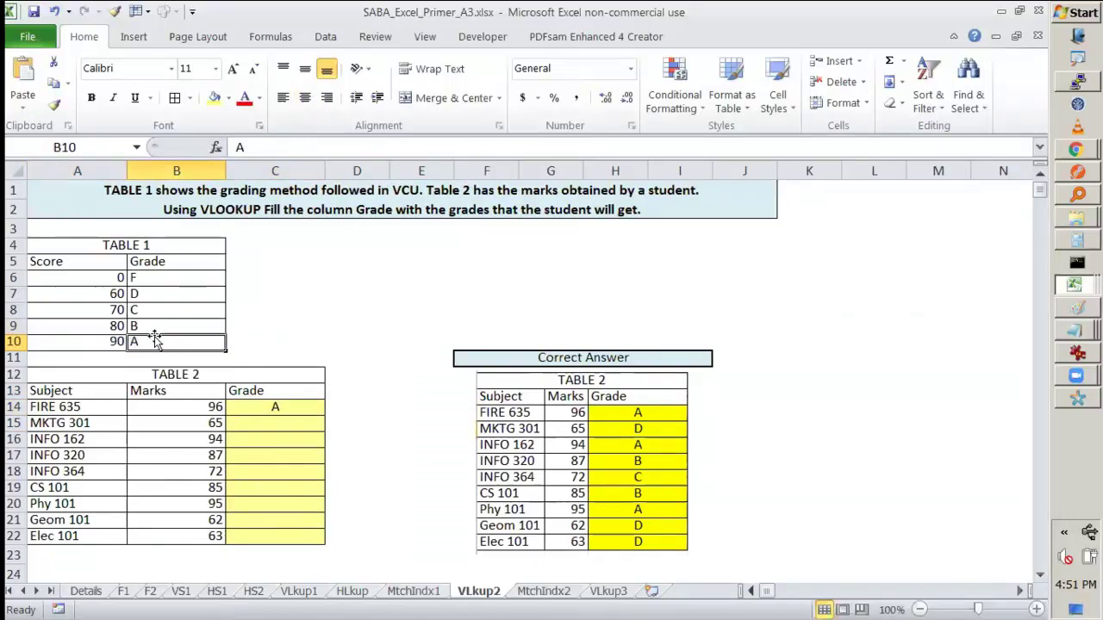
left_click(111, 343)
left_click(138, 342)
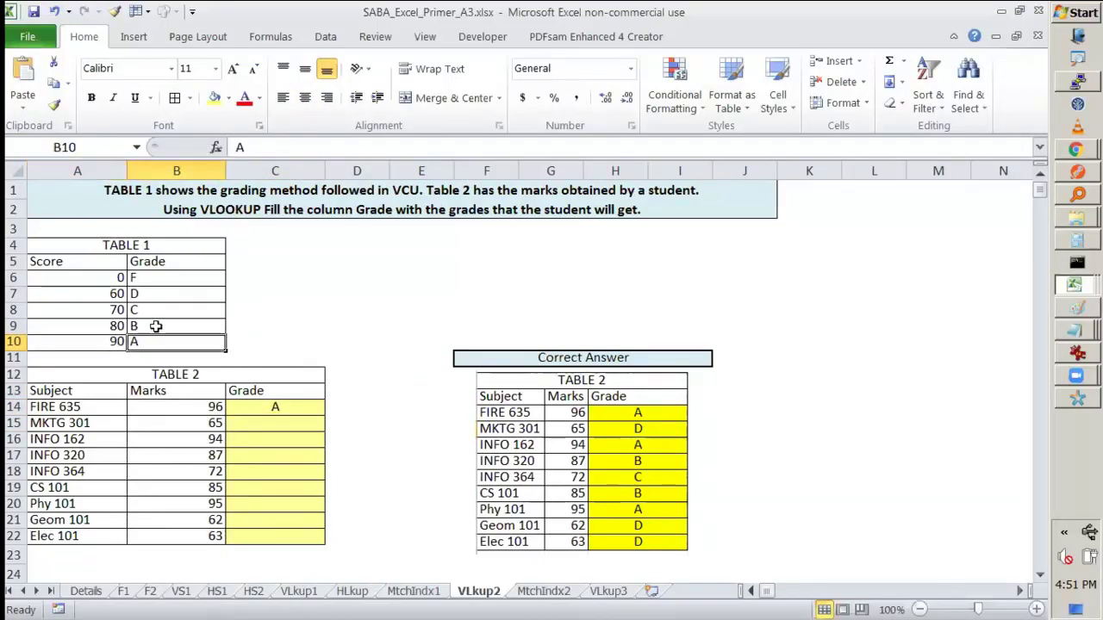
left_click_drag(119, 326, 164, 324)
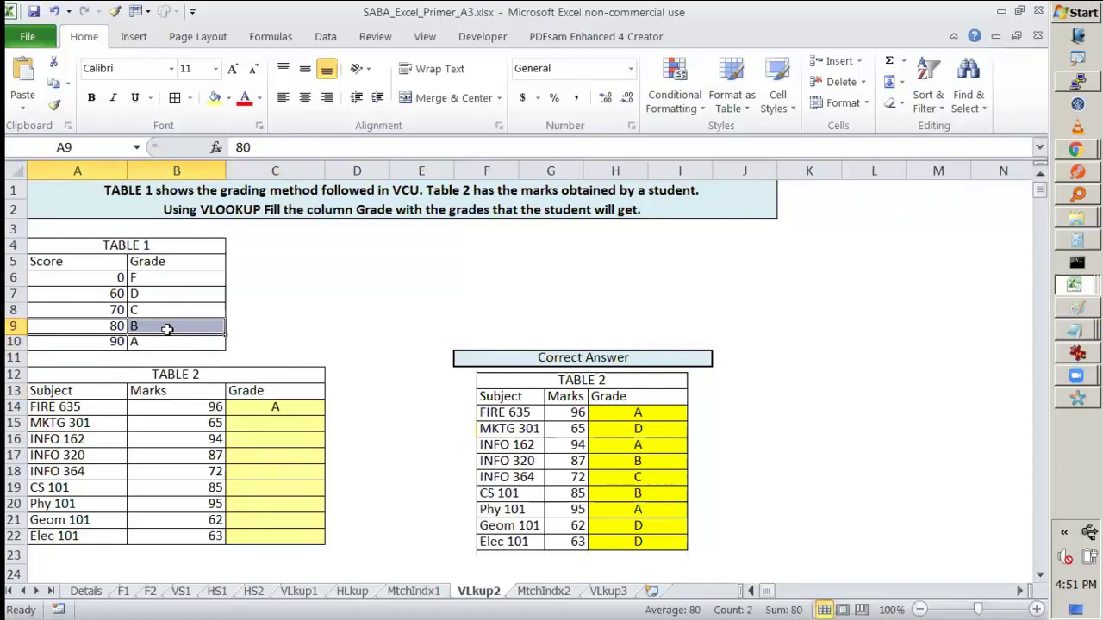
left_click(158, 341)
left_click(122, 340)
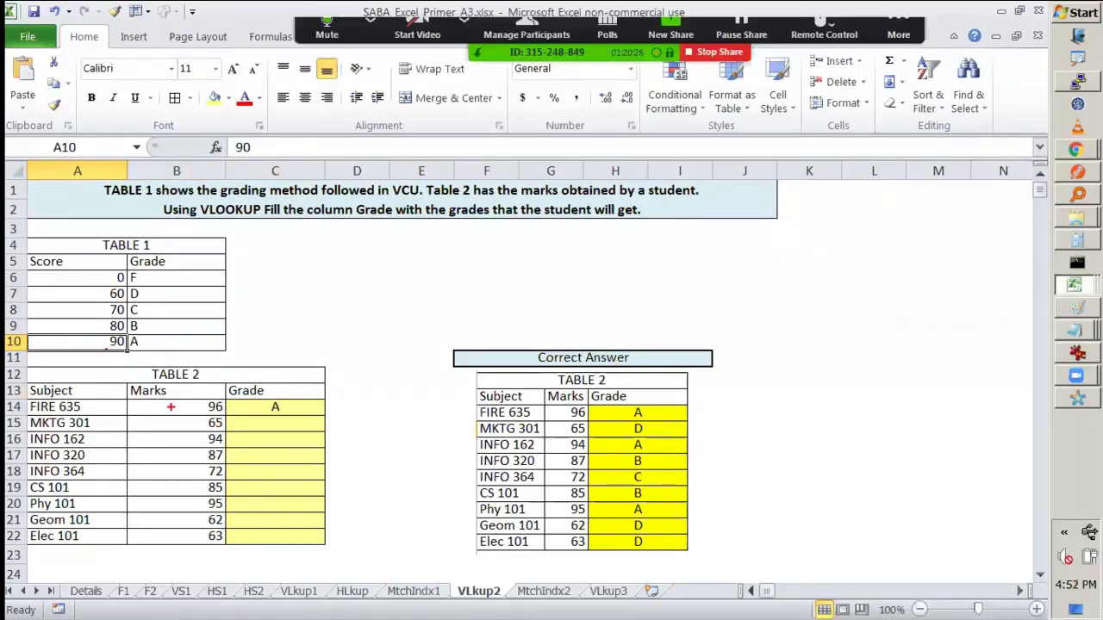
left_click_drag(186, 406, 97, 350)
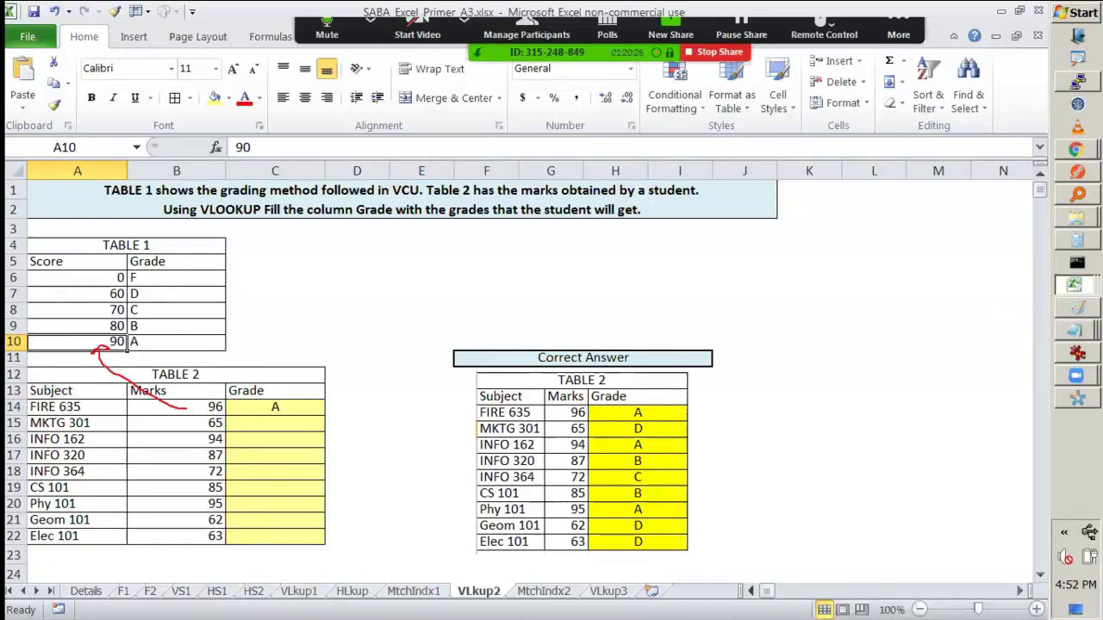
Step: Reopen the C14 match-type options, examine the approximate-match sorting requirement against Table 1's Score column, and re-enter TRUE
double_click(309, 403)
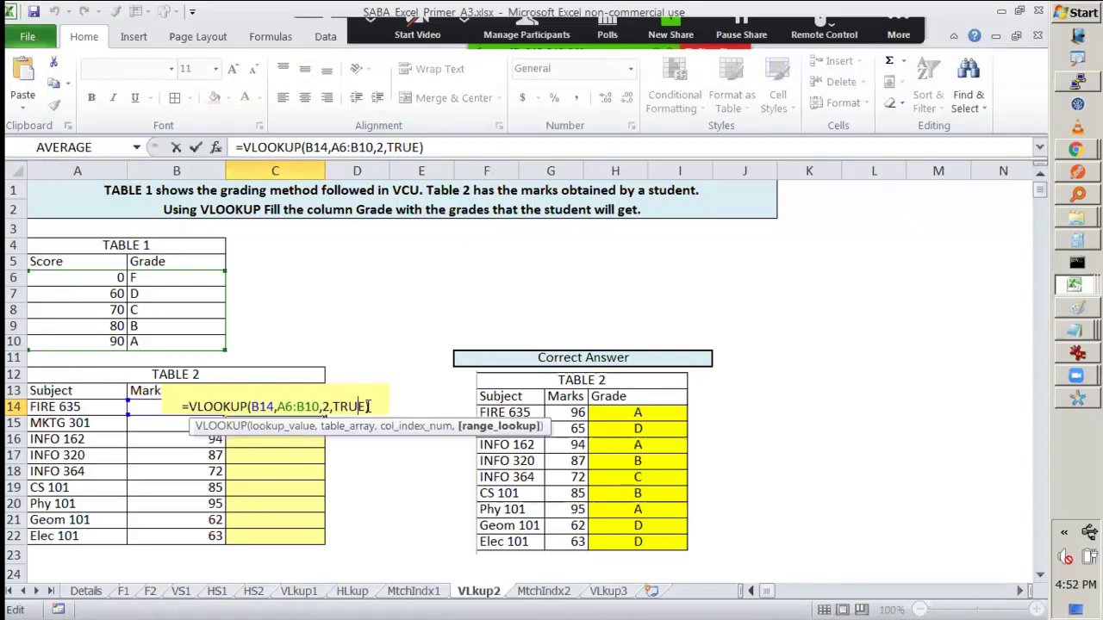
key("BackSpace")
key("BackSpace")
key("BackSpace")
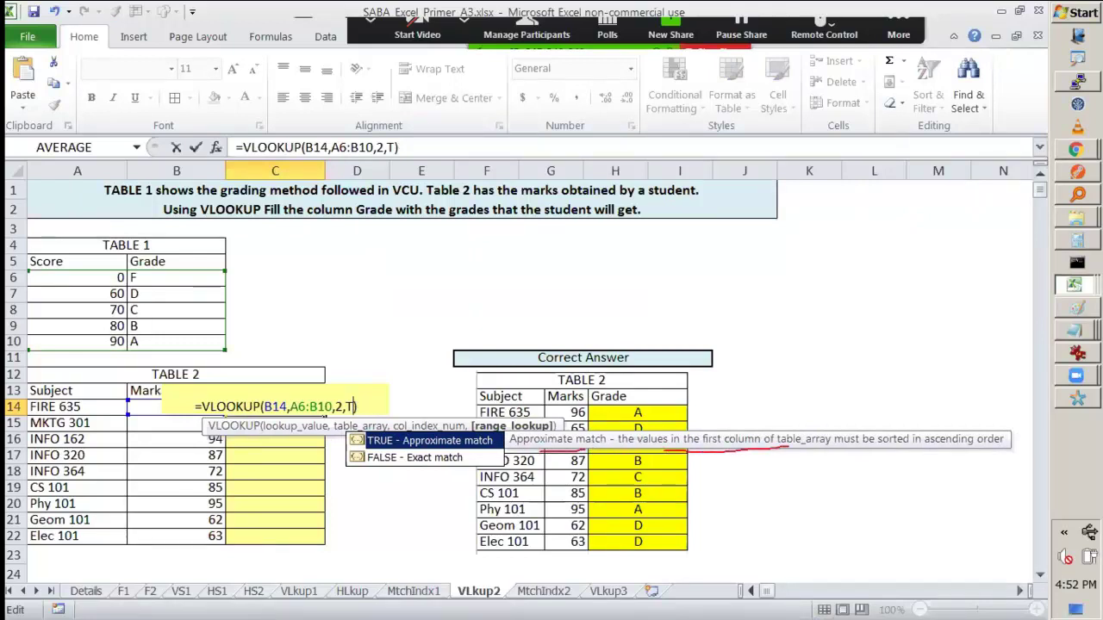
mouse_move(800, 447)
left_mouse_down()
mouse_move(899, 464)
mouse_move(996, 457)
mouse_move(931, 419)
mouse_move(765, 440)
mouse_move(838, 458)
left_mouse_up()
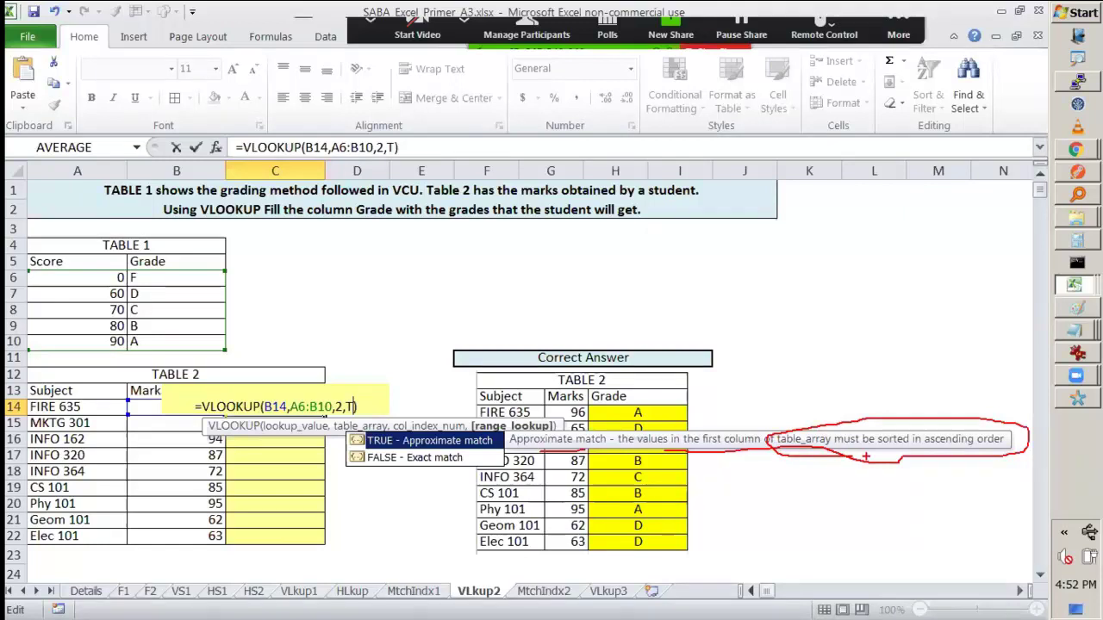
left_click_drag(93, 276, 85, 347)
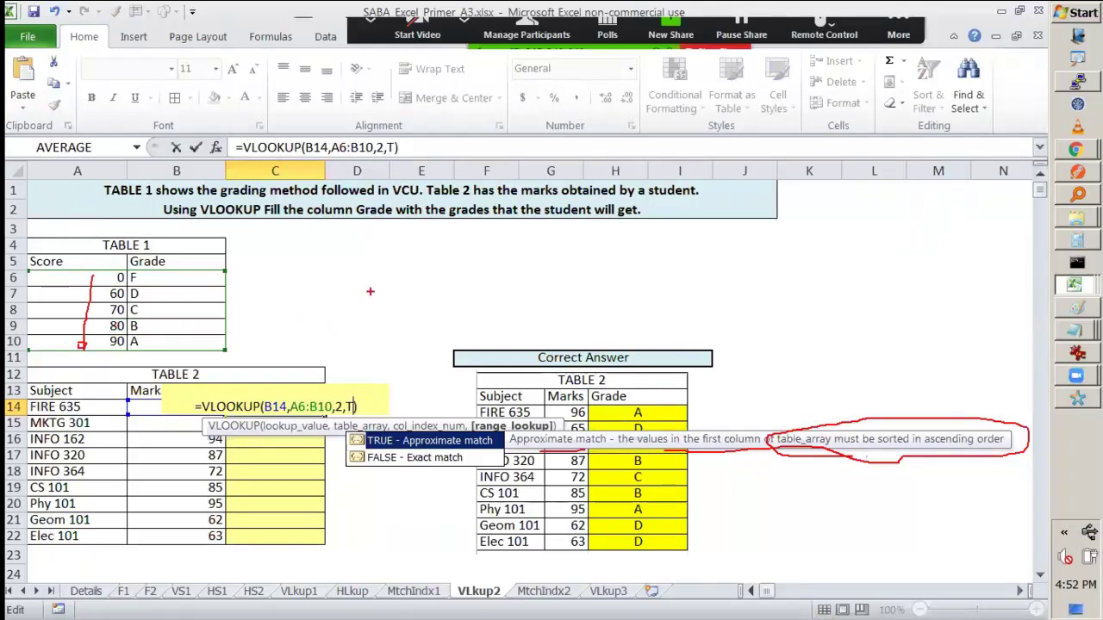
left_click_drag(395, 257, 437, 245)
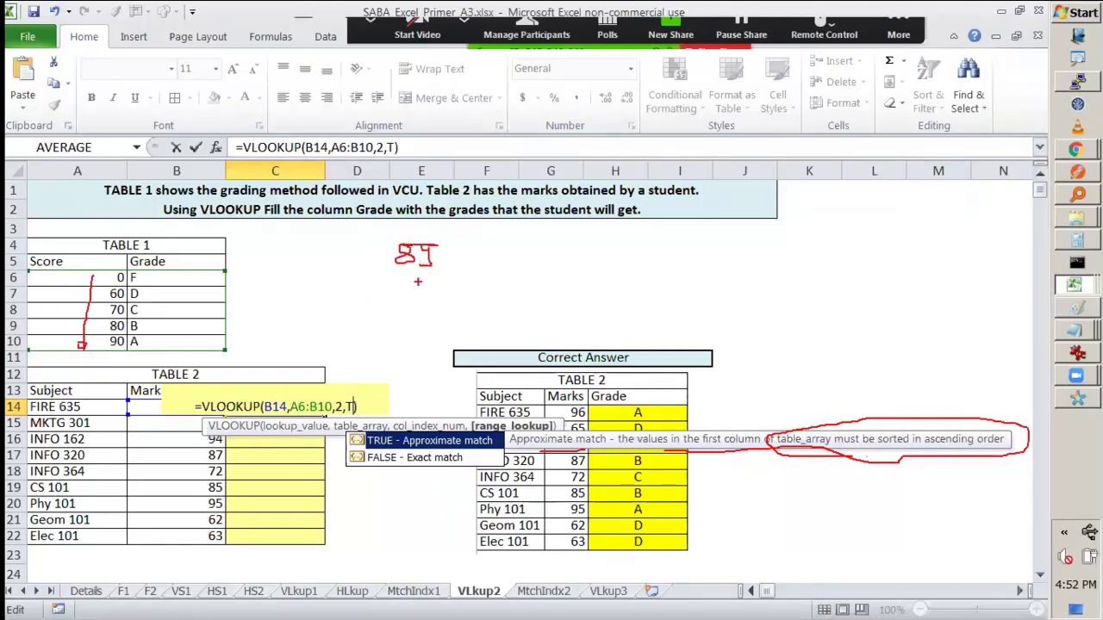
left_click_drag(661, 246, 655, 272)
mouse_move(679, 245)
left_mouse_down()
mouse_move(683, 272)
mouse_move(587, 285)
mouse_move(554, 315)
left_mouse_up()
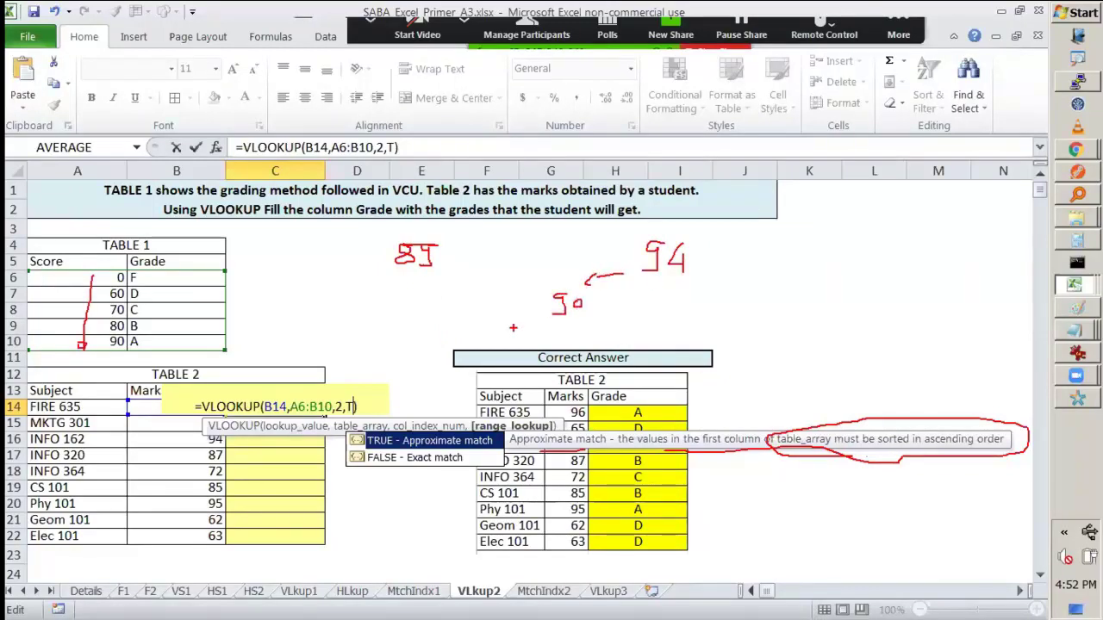
mouse_move(450, 238)
left_mouse_down()
mouse_move(377, 272)
mouse_move(448, 240)
left_mouse_up()
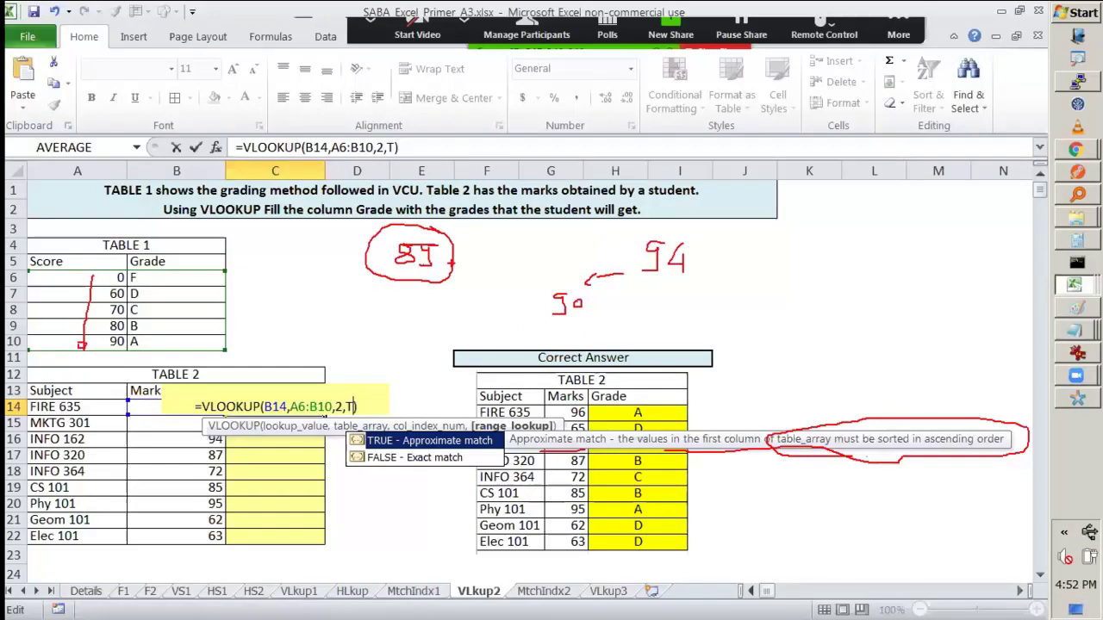
left_click_drag(454, 262, 536, 295)
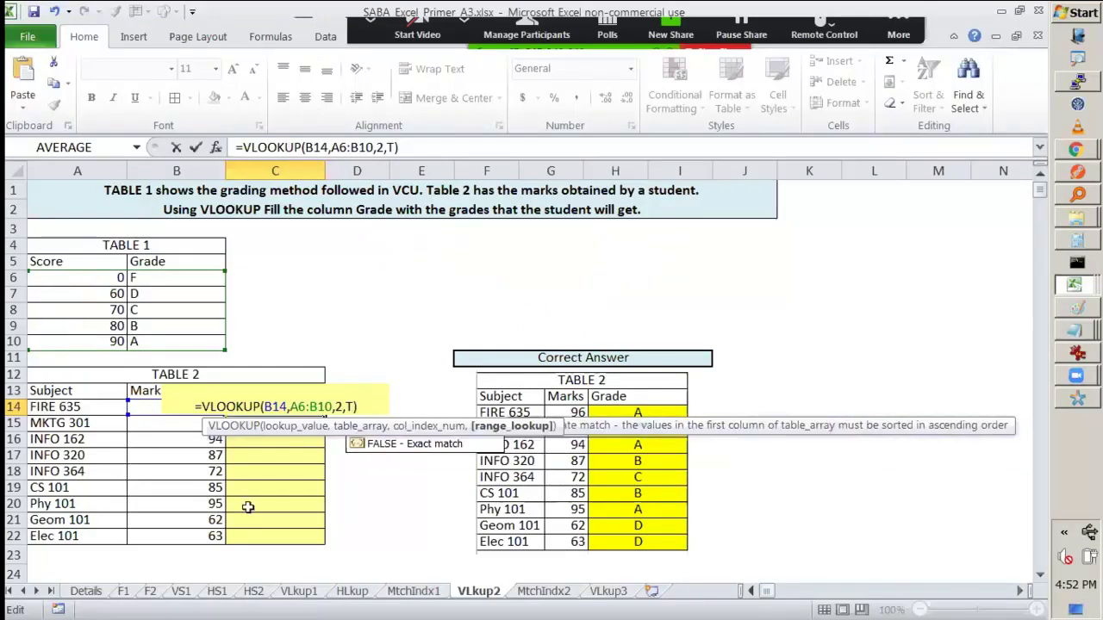
key("Tab")
key("Return")
Step: Try 89 as the FIRE 635 mark in B14, check the C14 formula against Table 1, and undo the mark change
left_click(202, 407)
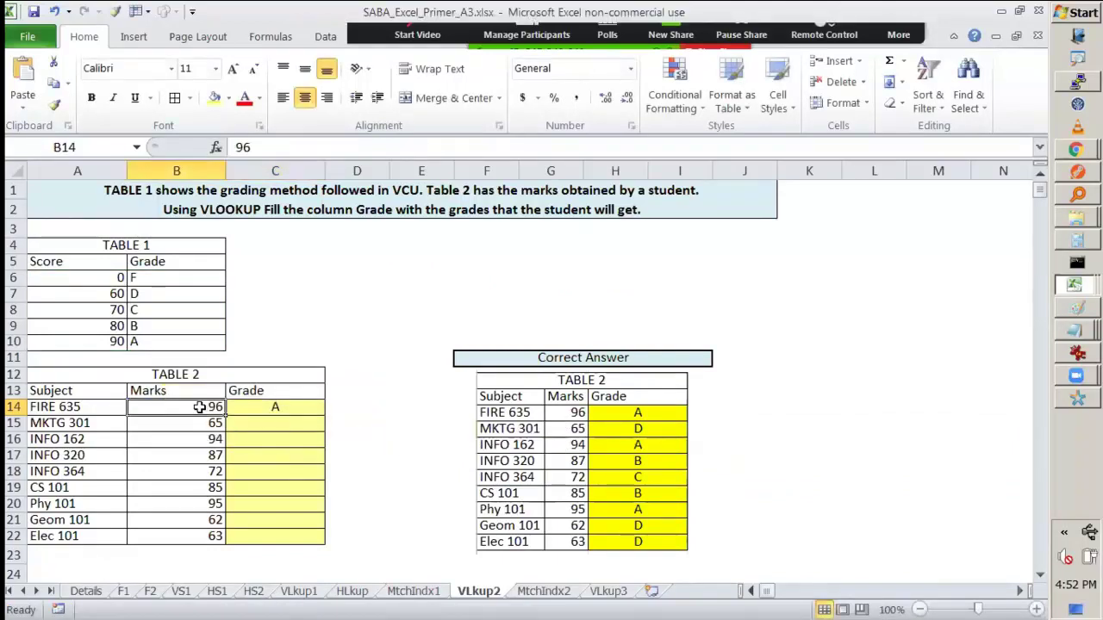
type("89")
key("Tab")
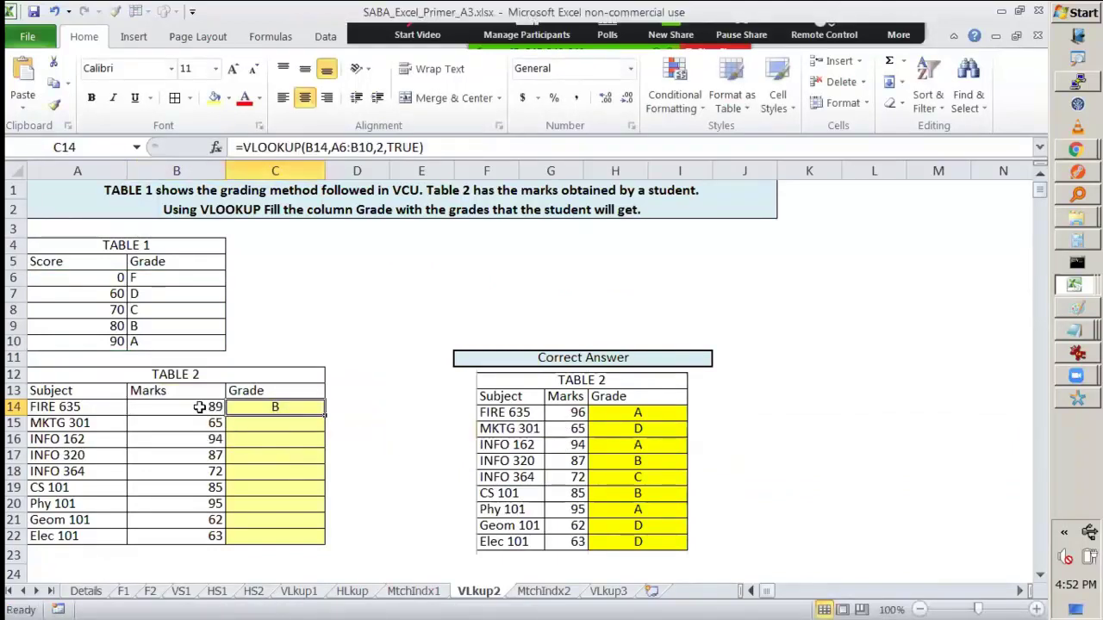
double_click(293, 405)
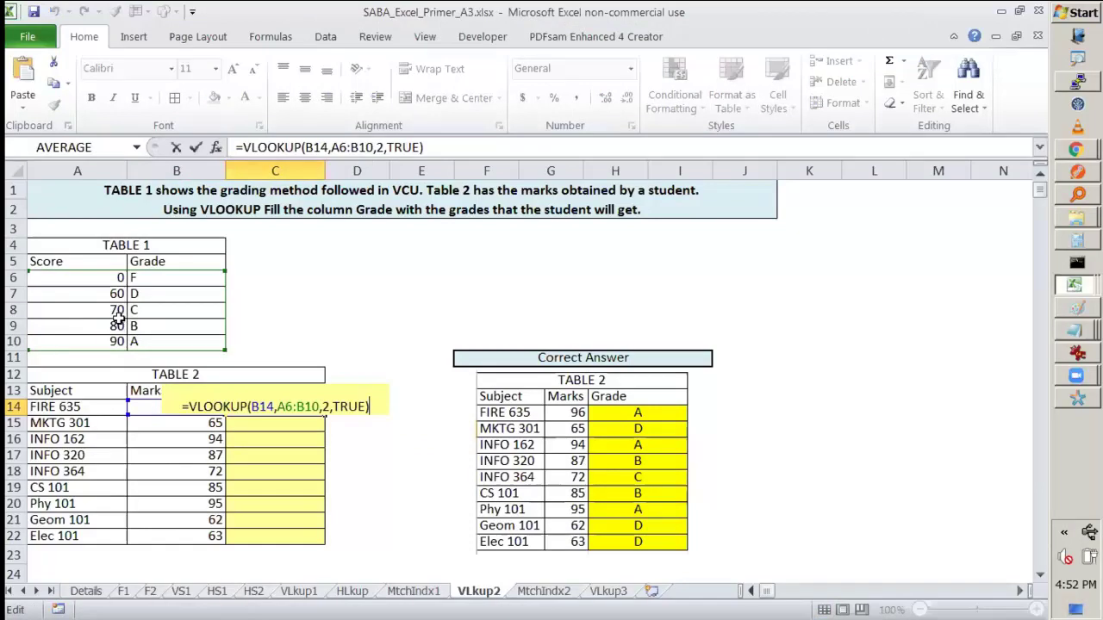
key("Escape")
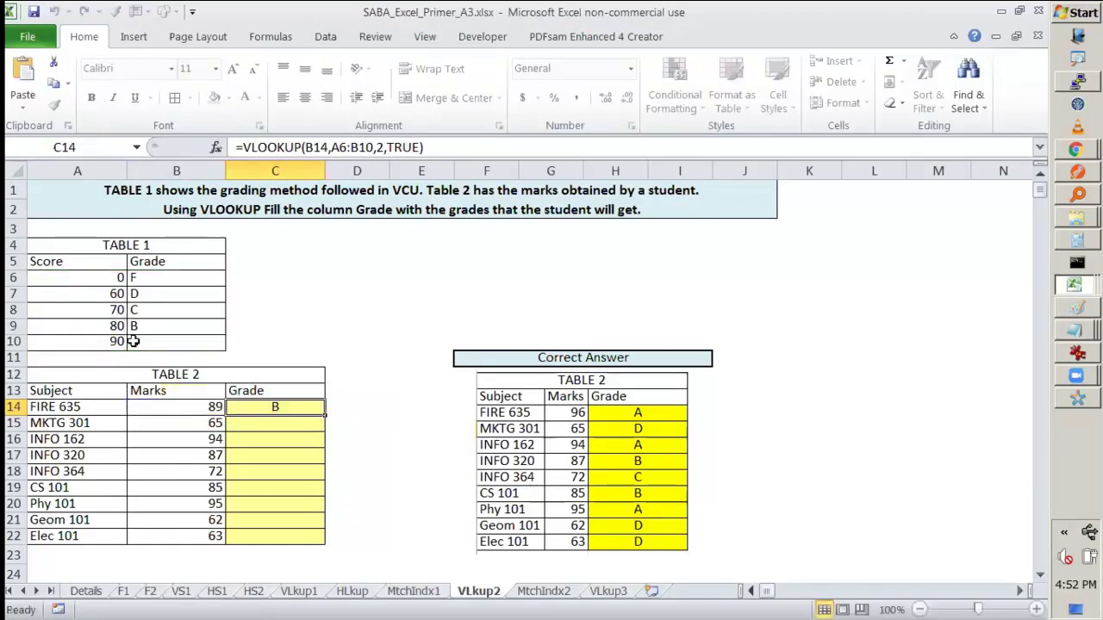
left_click_drag(86, 342, 155, 342)
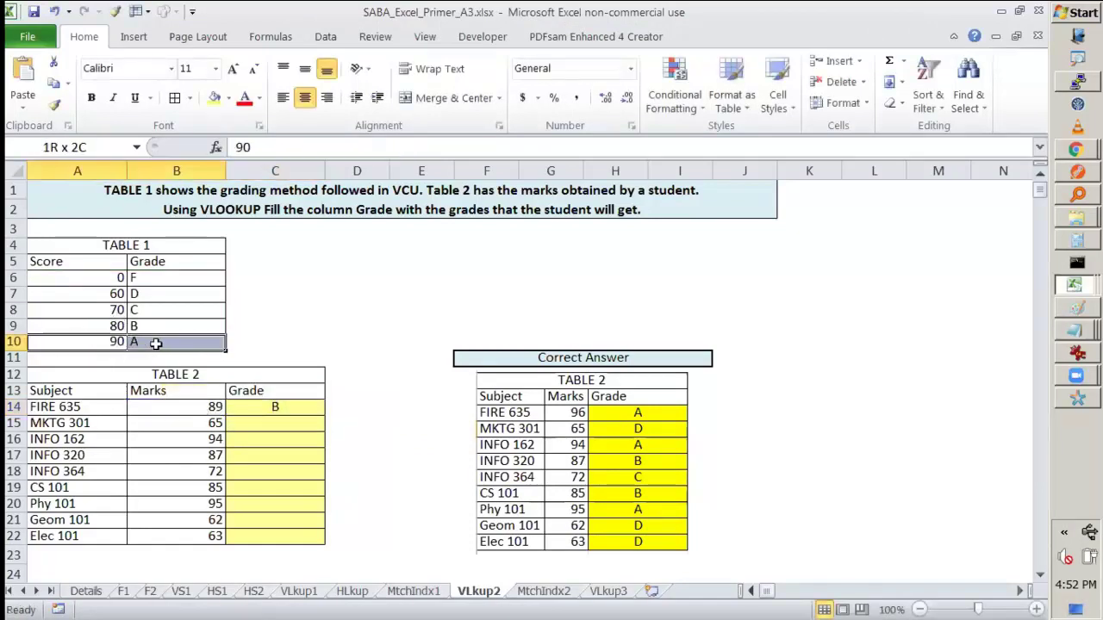
left_click(276, 403)
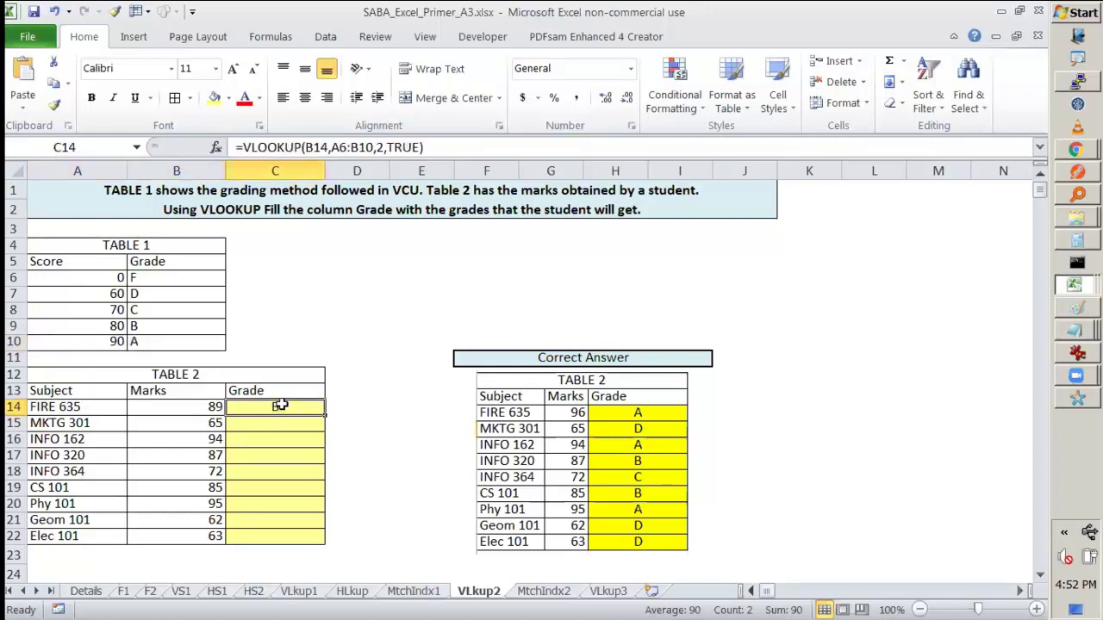
key("ctrl+z")
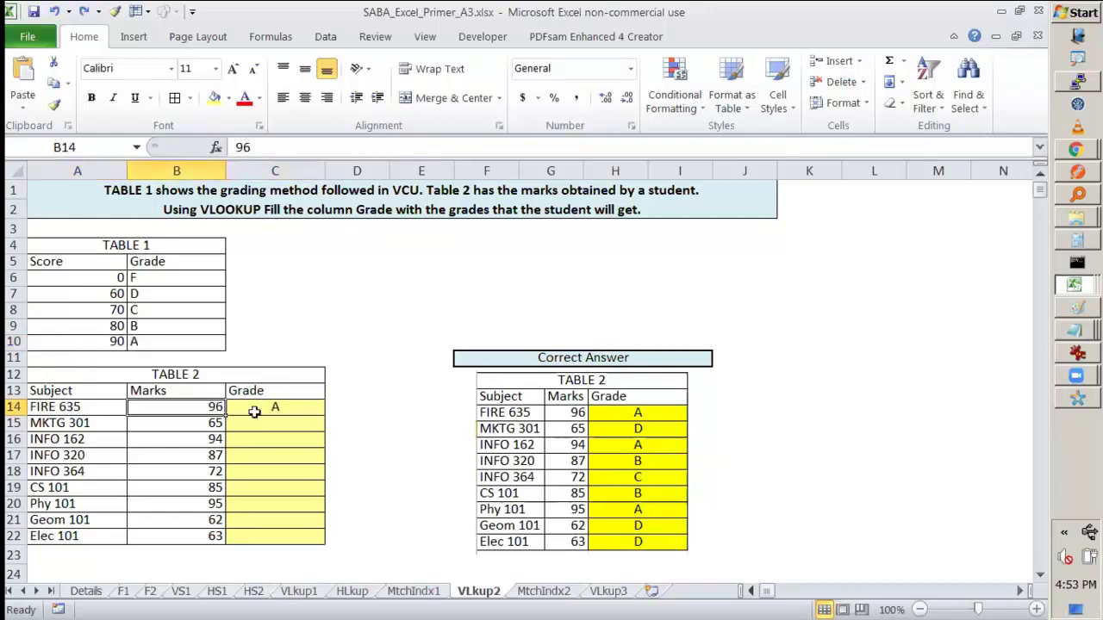
Step: Examine how the C14 approximate match handles a mark of 89, annotating "Less than", 89, 90 and the Table 1 grade rows
left_click(278, 408)
key("F2")
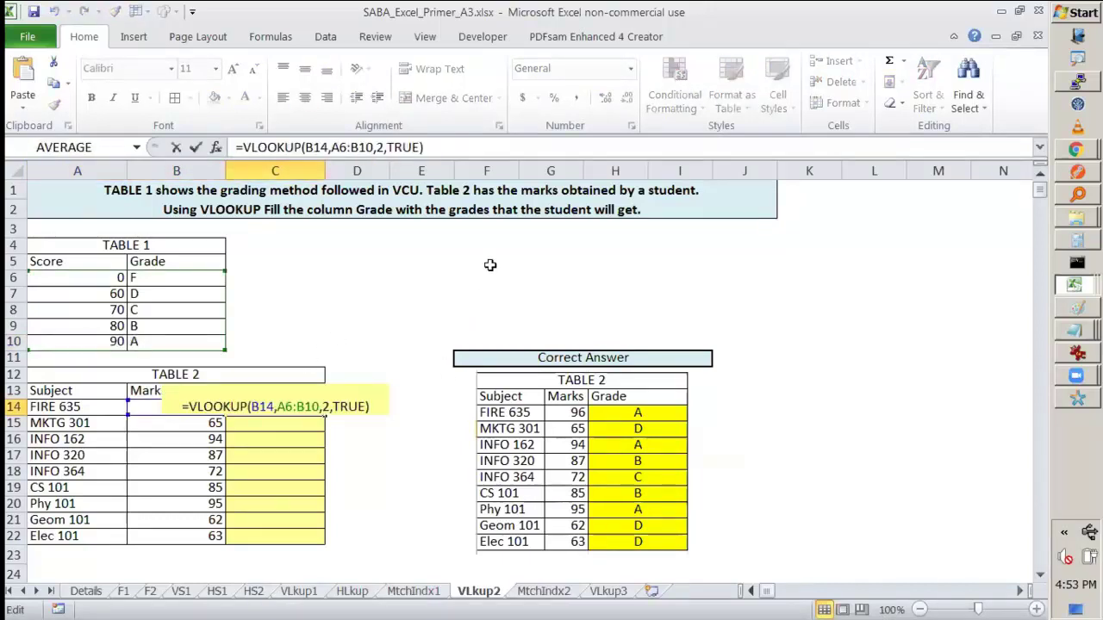
left_click_drag(481, 259, 480, 293)
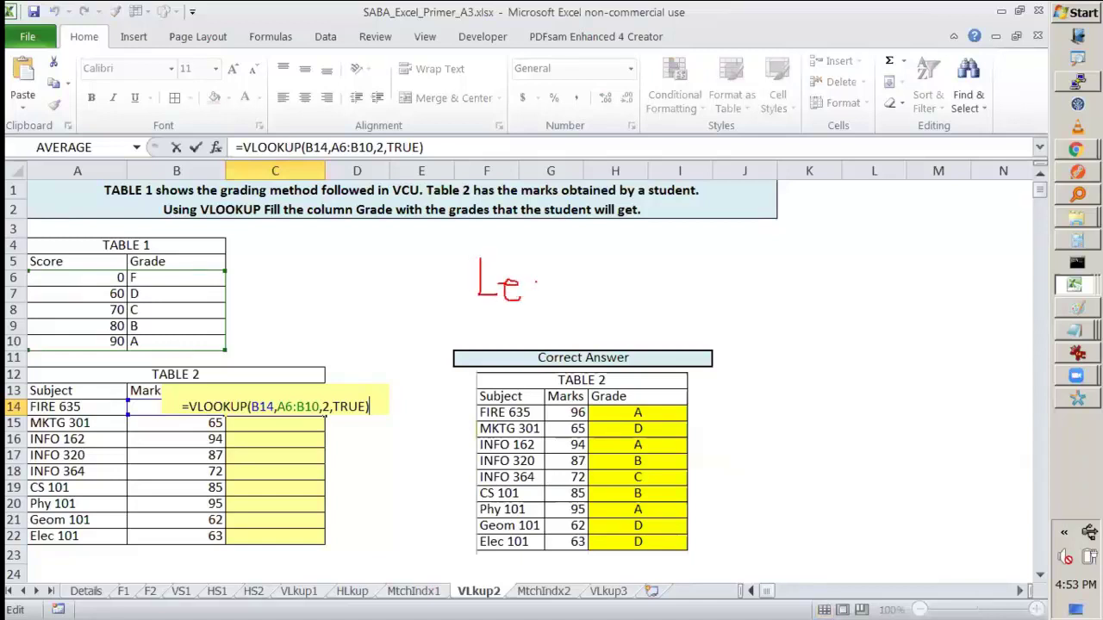
left_click_drag(574, 286, 560, 302)
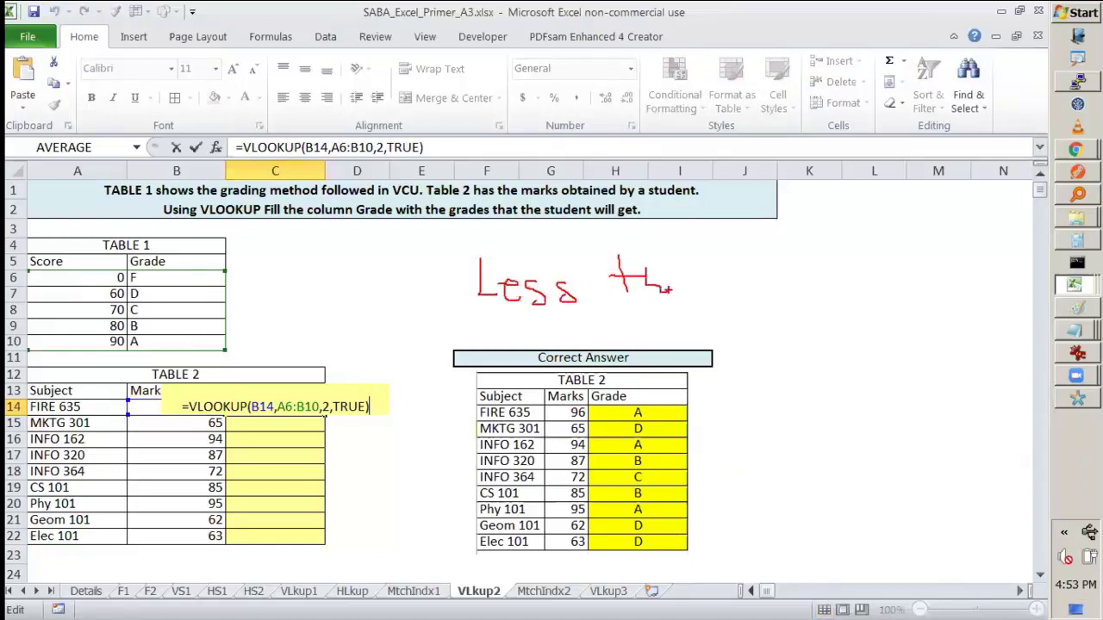
left_click_drag(670, 290, 729, 291)
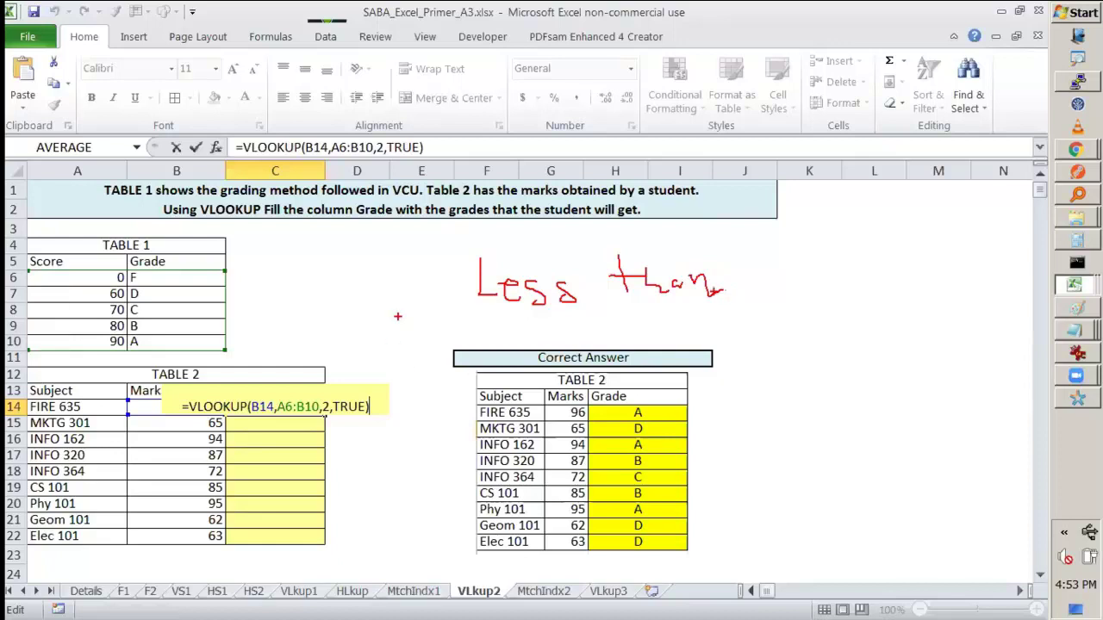
mouse_move(398, 310)
left_mouse_down()
mouse_move(379, 315)
mouse_move(384, 340)
left_mouse_up()
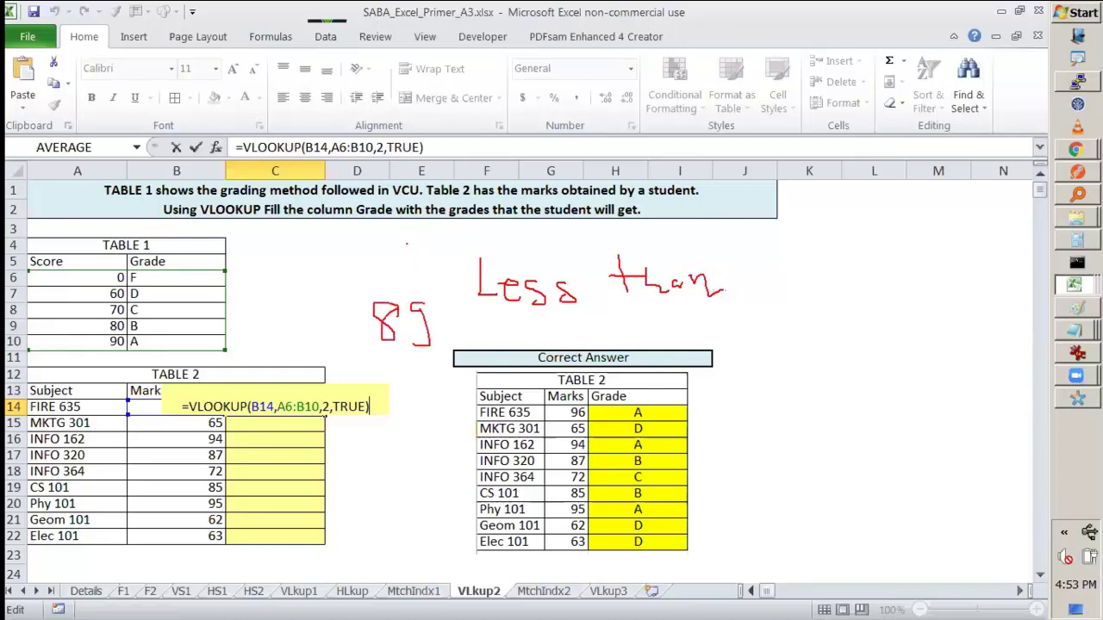
left_click_drag(424, 231, 415, 229)
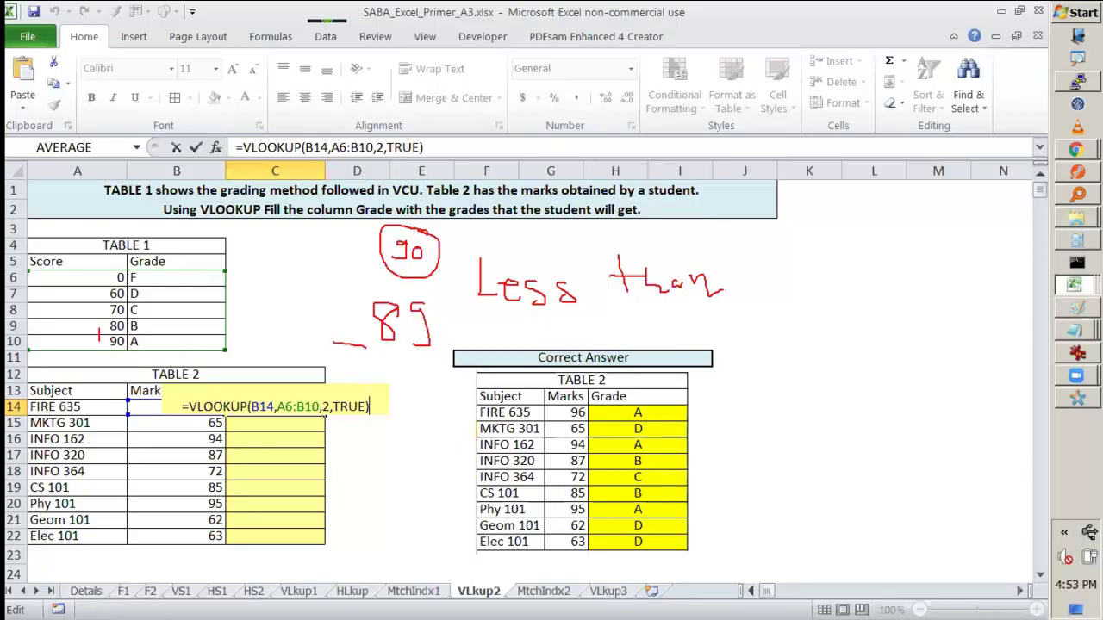
left_click_drag(90, 328, 122, 316)
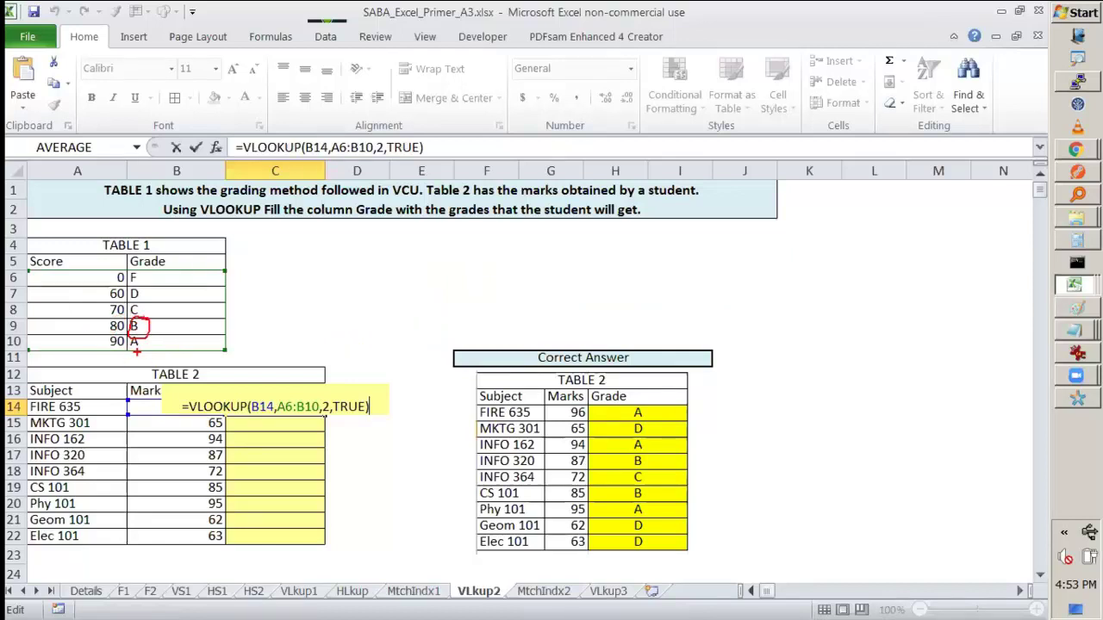
left_click_drag(143, 344, 153, 349)
key("super")
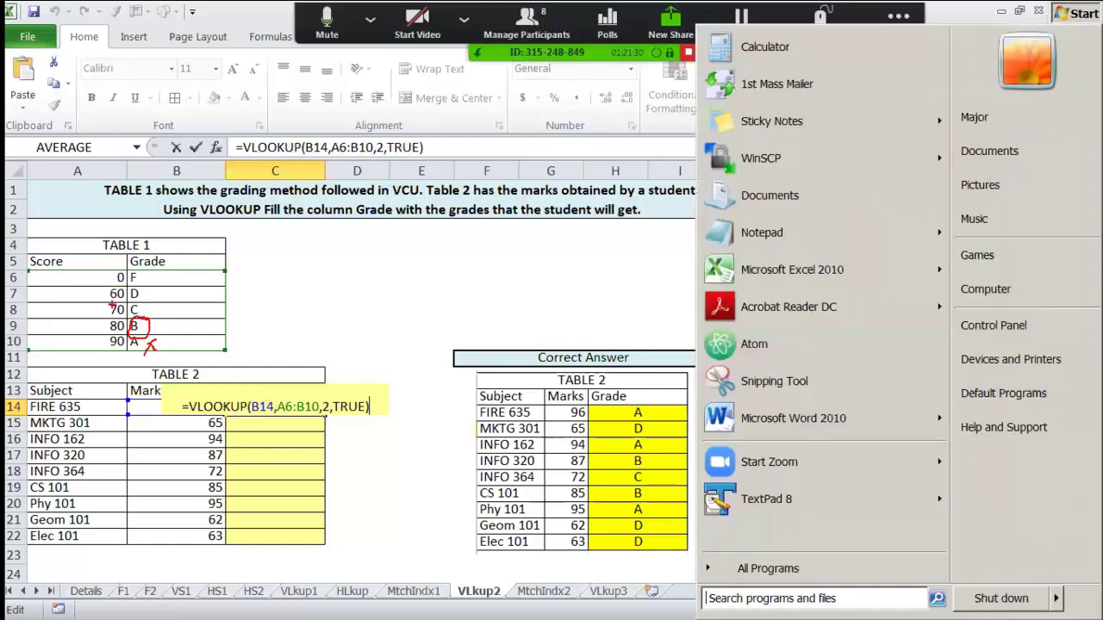
key("Escape")
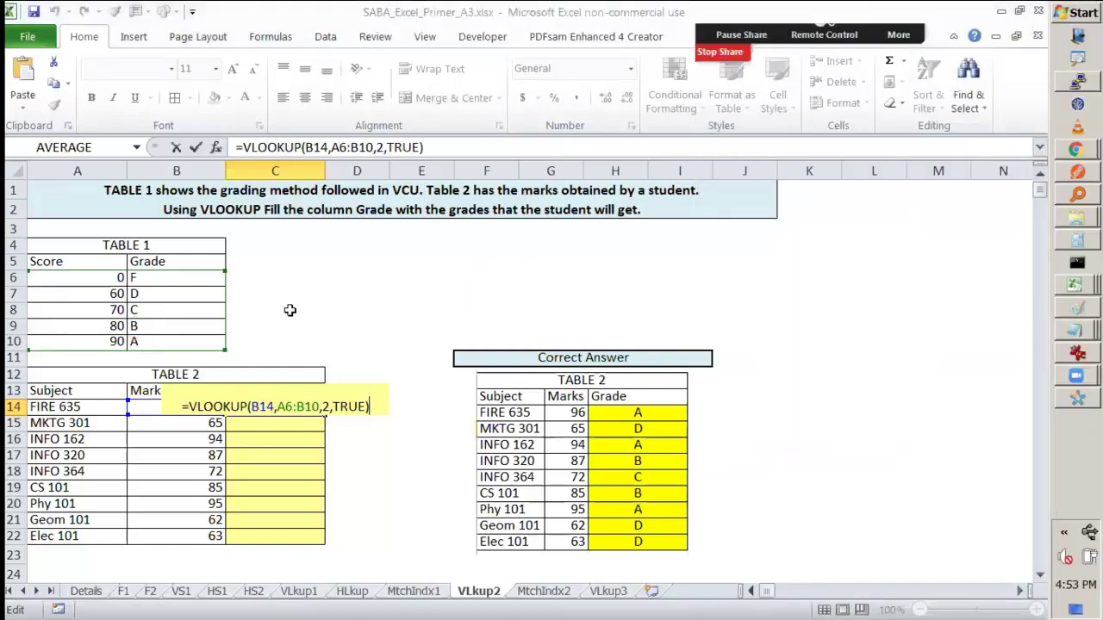
key("Escape")
Step: Review the lookup range and TRUE argument of the C14 formula once more and keep the formula as entered
left_click(188, 341)
double_click(273, 404)
key("ctrl+v")
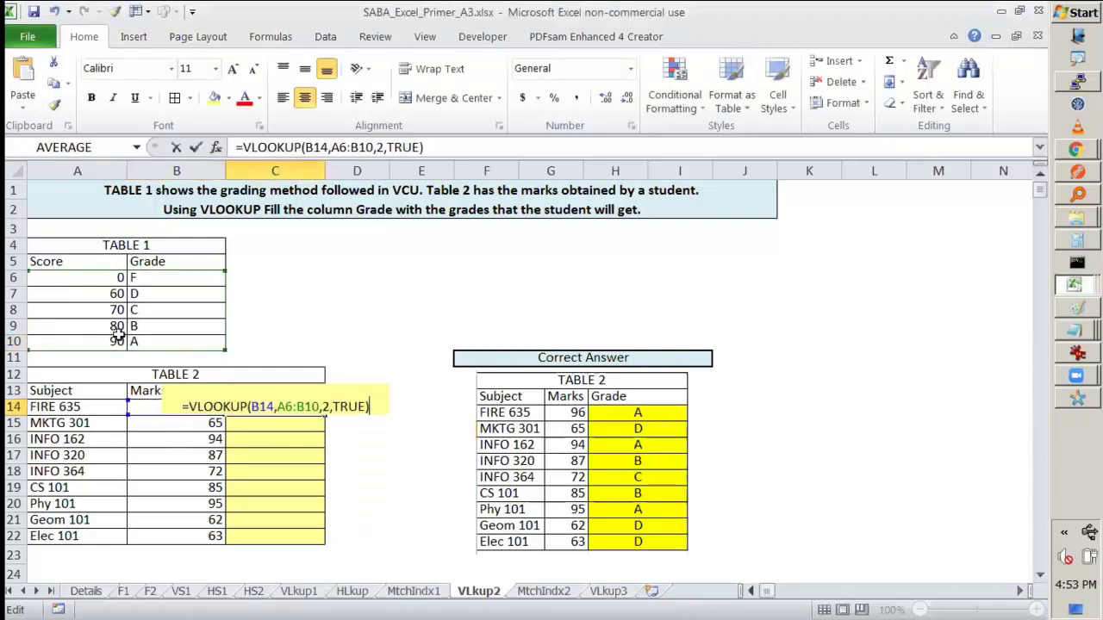
key("ctrl+Return")
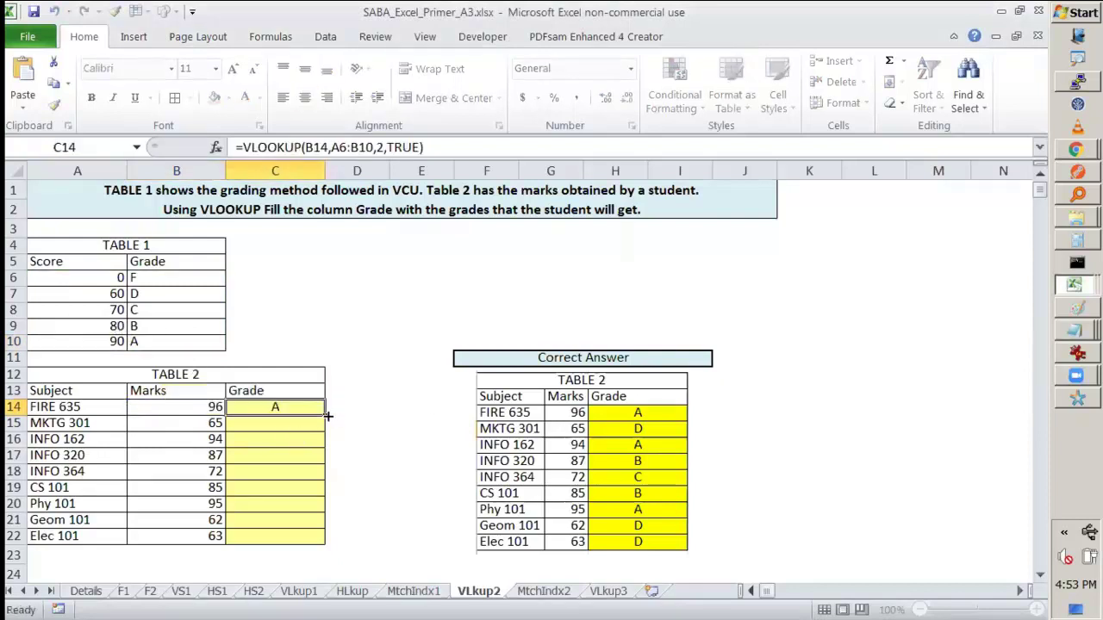
Step: Try filling the C14 formula down through C22 and check the copied formulas in C15 to C18
left_click_drag(323, 415, 324, 545)
left_click(284, 423)
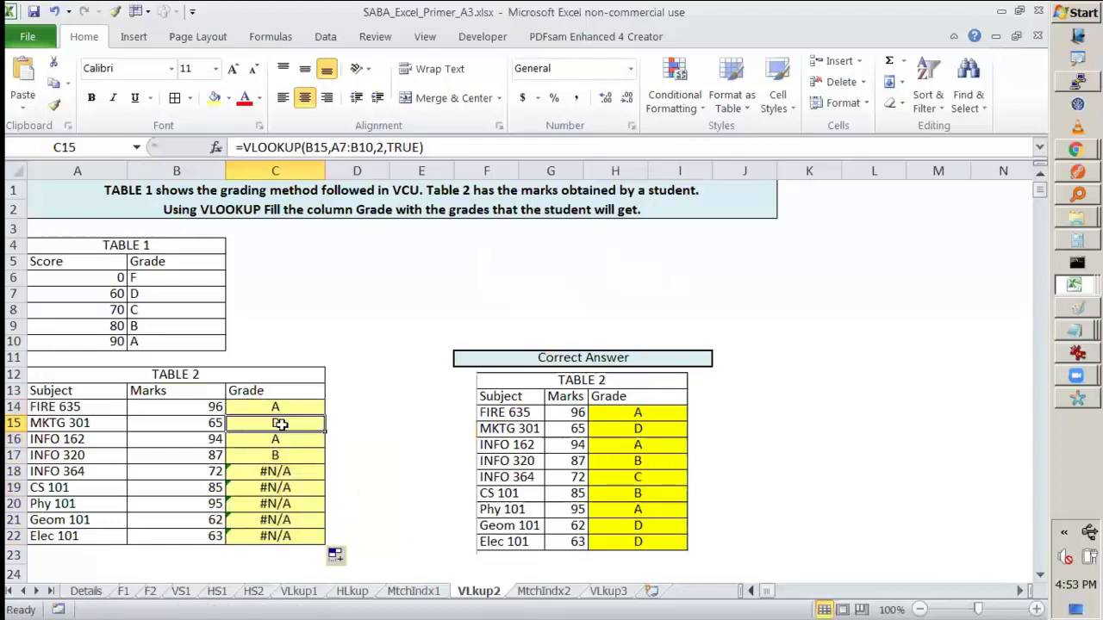
left_click(280, 439)
left_click(279, 456)
left_click(274, 472)
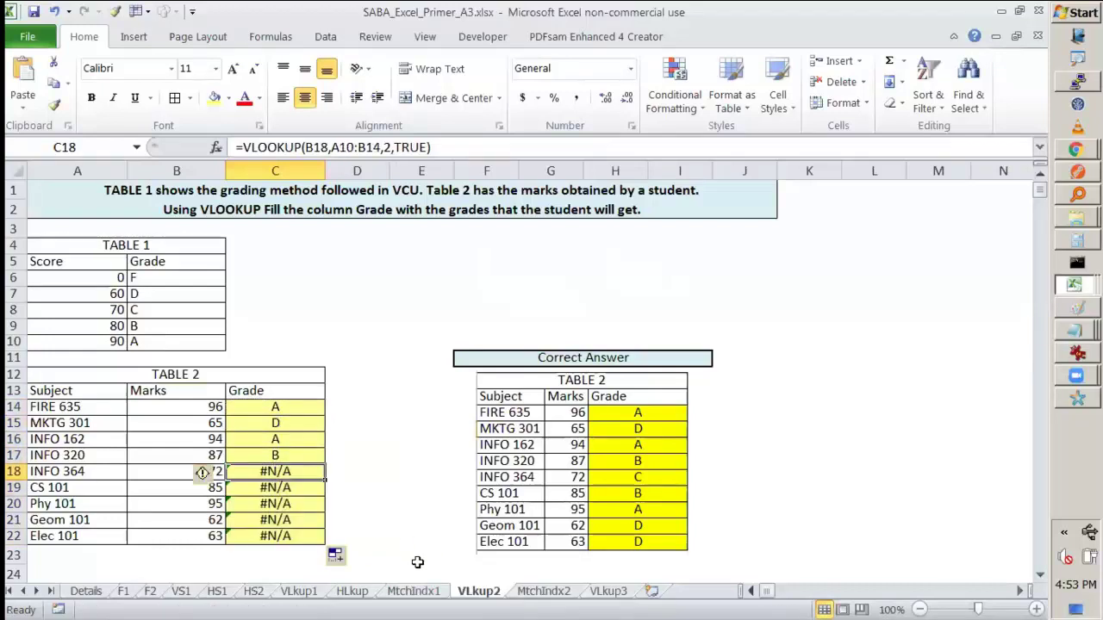
Step: Compare the lookup ranges in the C18 and C14 formulas against the Table 1 grading scale
key("F2")
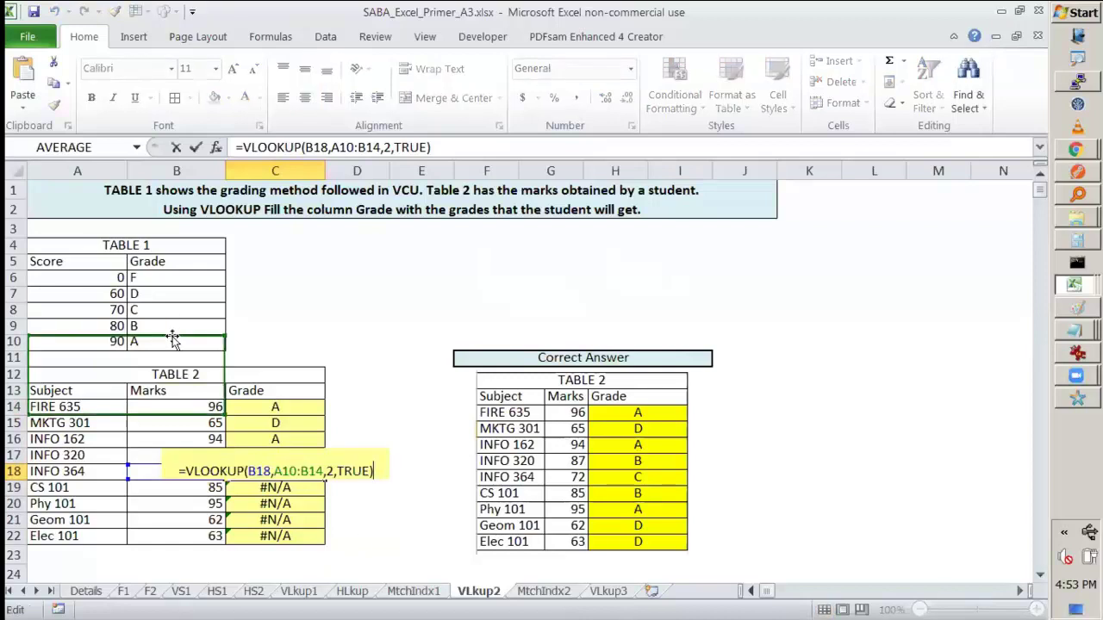
key("Escape")
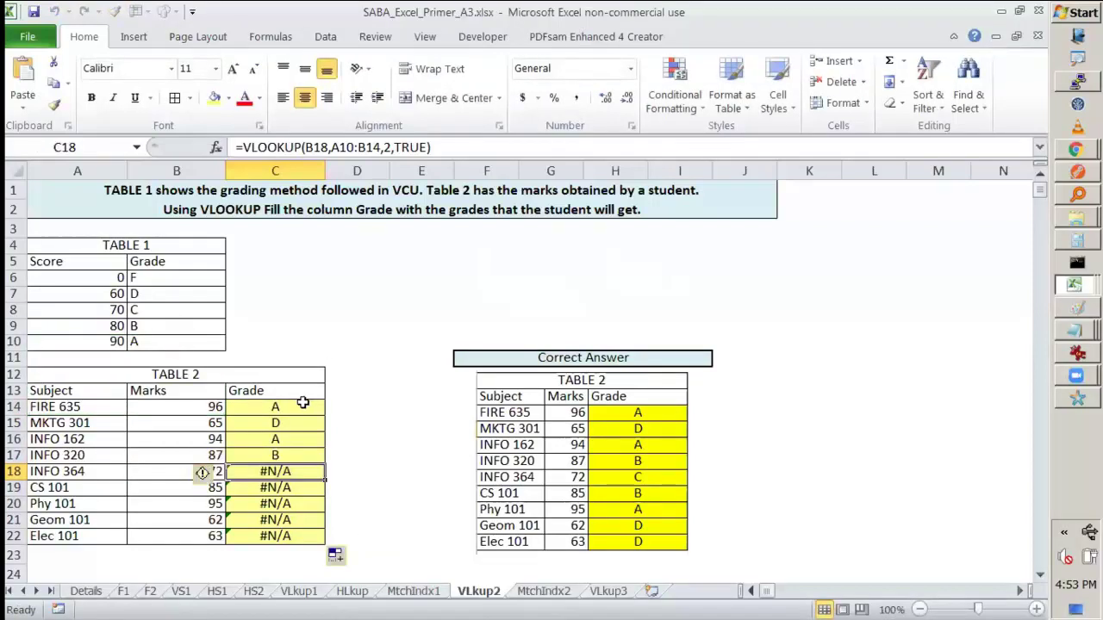
left_click(302, 405)
key("F2")
left_click(285, 407)
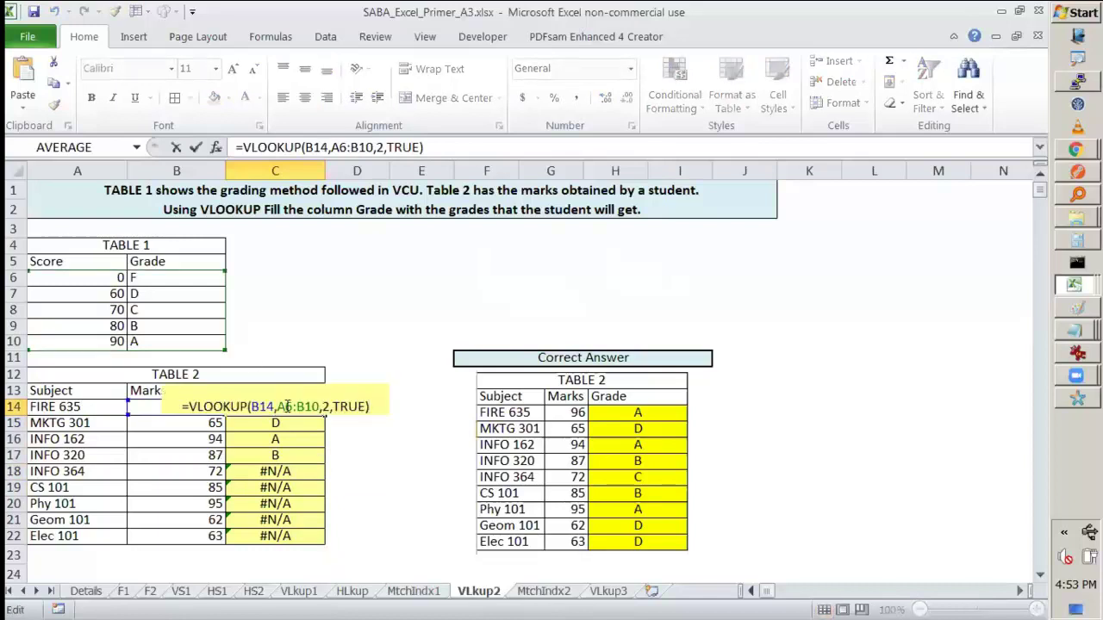
left_click(233, 503)
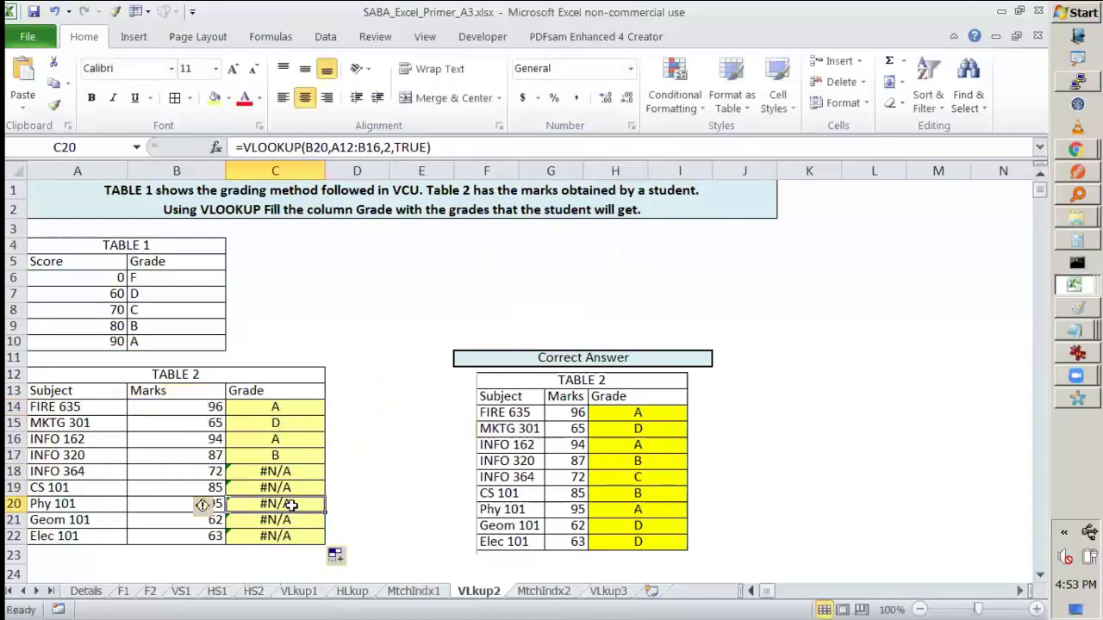
Step: Examine how the lookup range shifts in the C16 and C18 formulas relative to Table 1
left_click(216, 422)
key("Down")
left_click(274, 435)
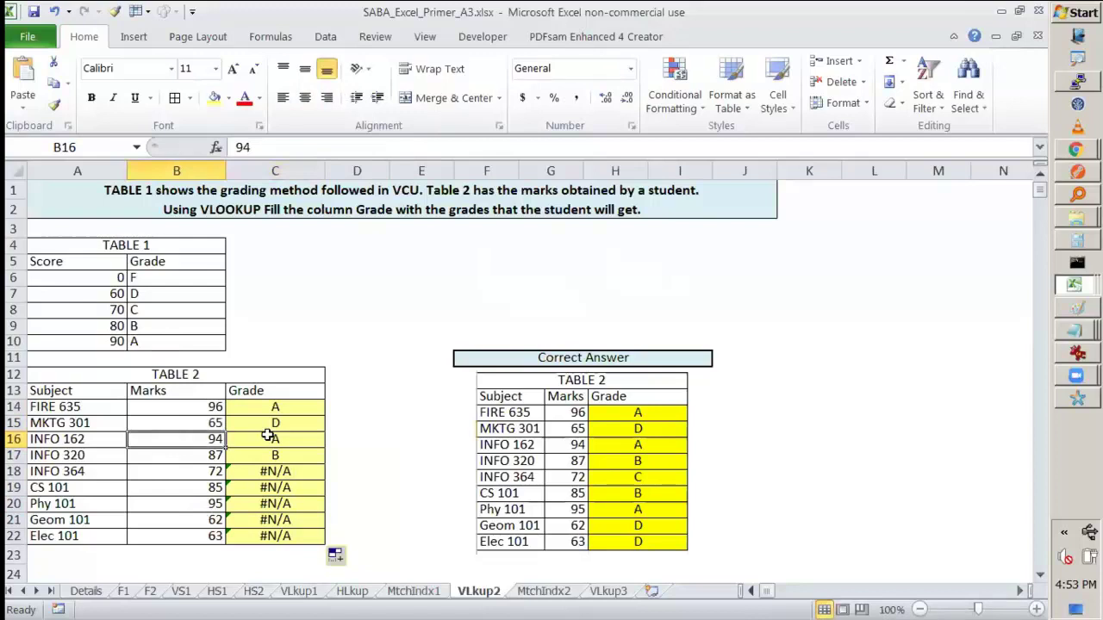
key("F2")
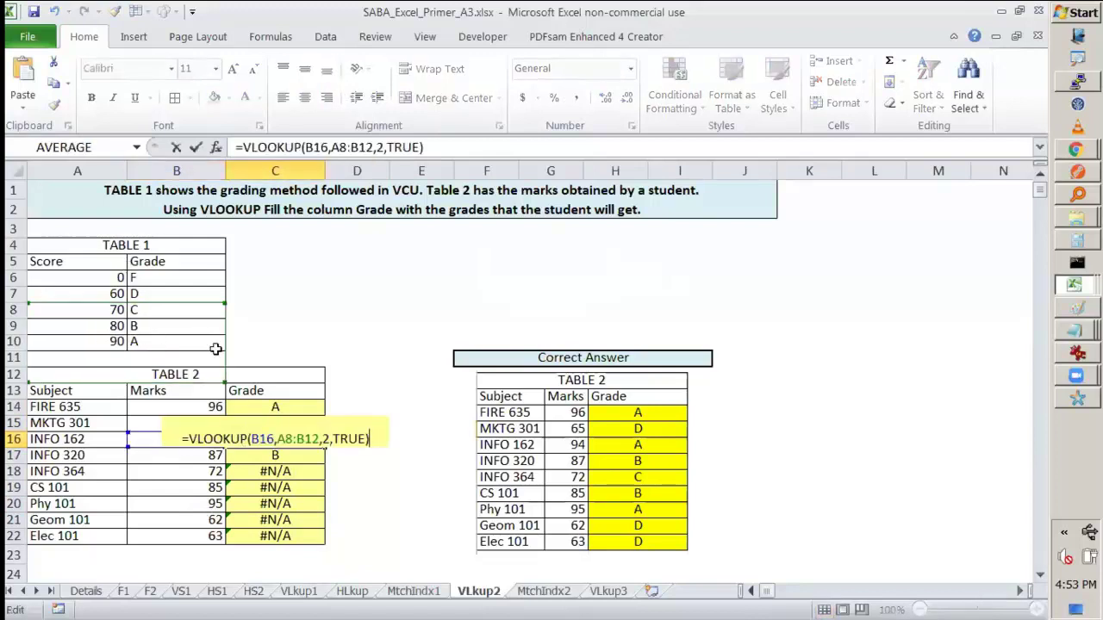
key("Return")
left_click(281, 475)
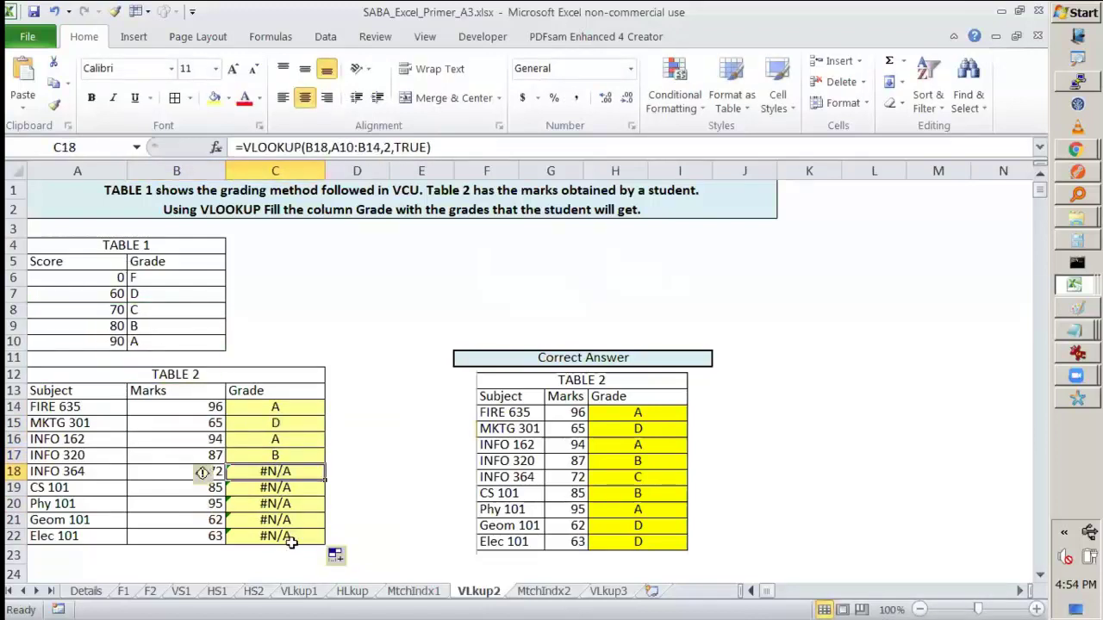
key("F2")
key("Escape")
Step: Make the lookup range in the C14 formula absolute as $A$6:$B$10 and commit the formula
double_click(302, 411)
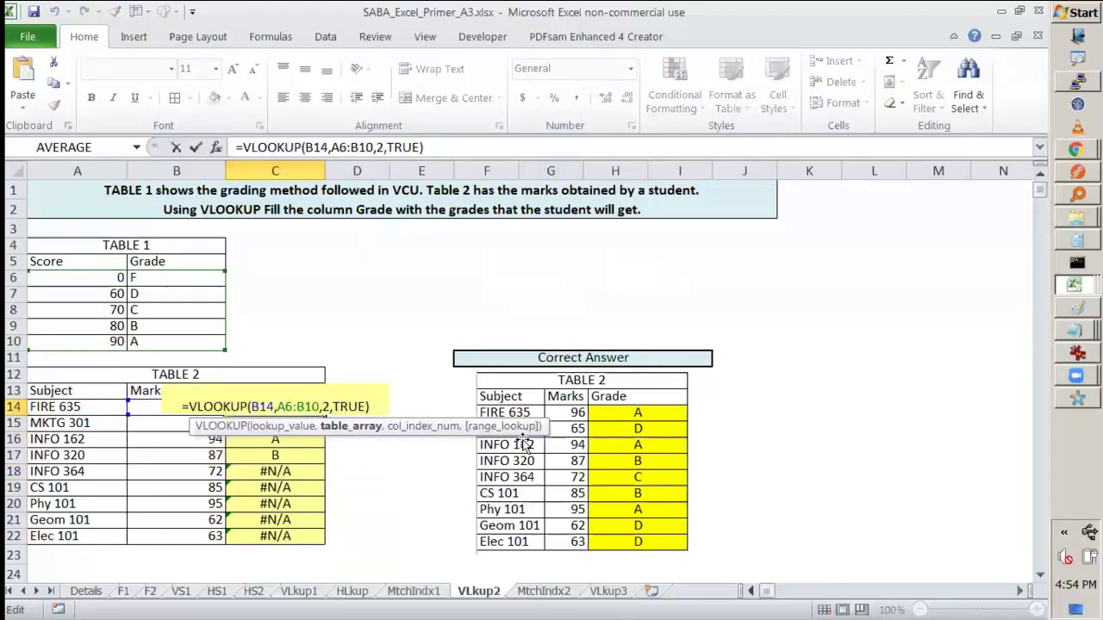
key("F4")
double_click(319, 406)
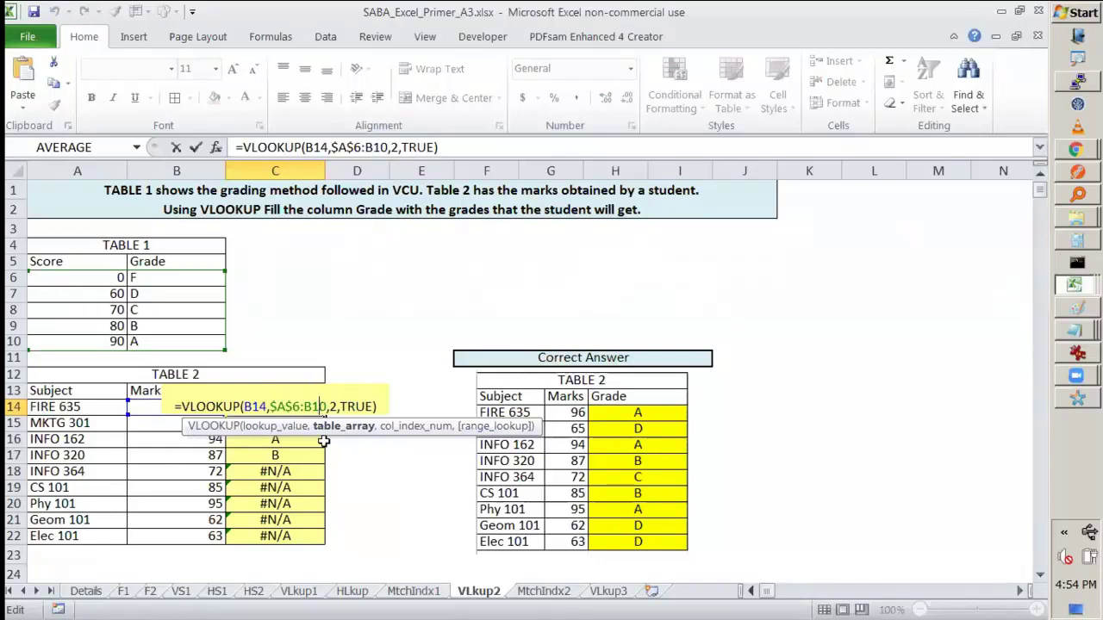
key("F4")
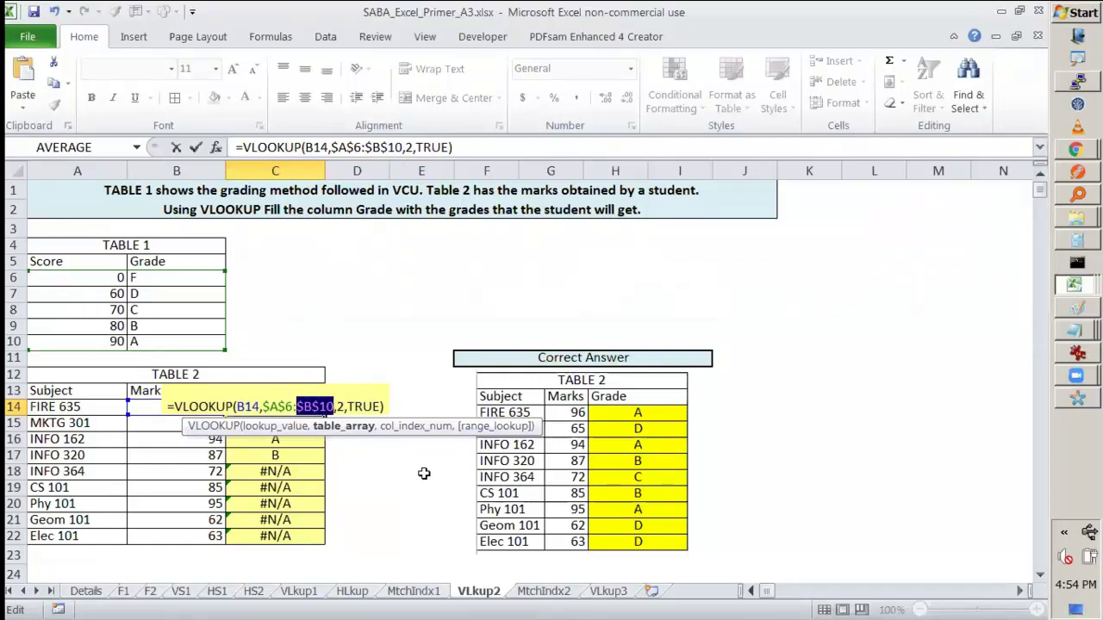
key("Tab")
Step: Fill the corrected C14 formula down the Grade column of Table 2 through C22
left_click(283, 406)
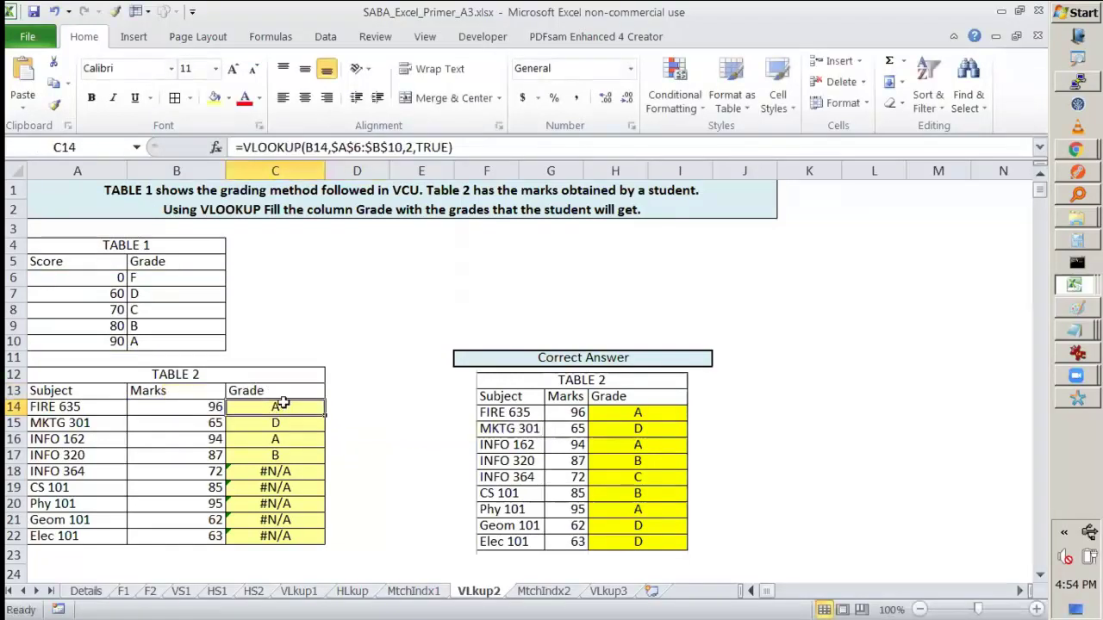
double_click(323, 414)
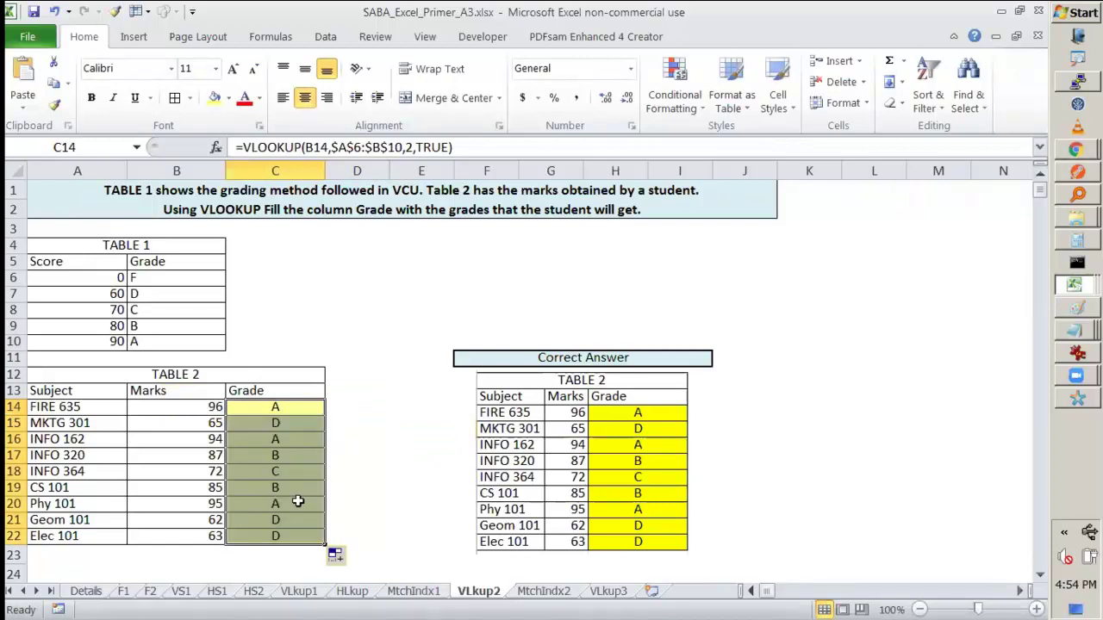
left_click(330, 342)
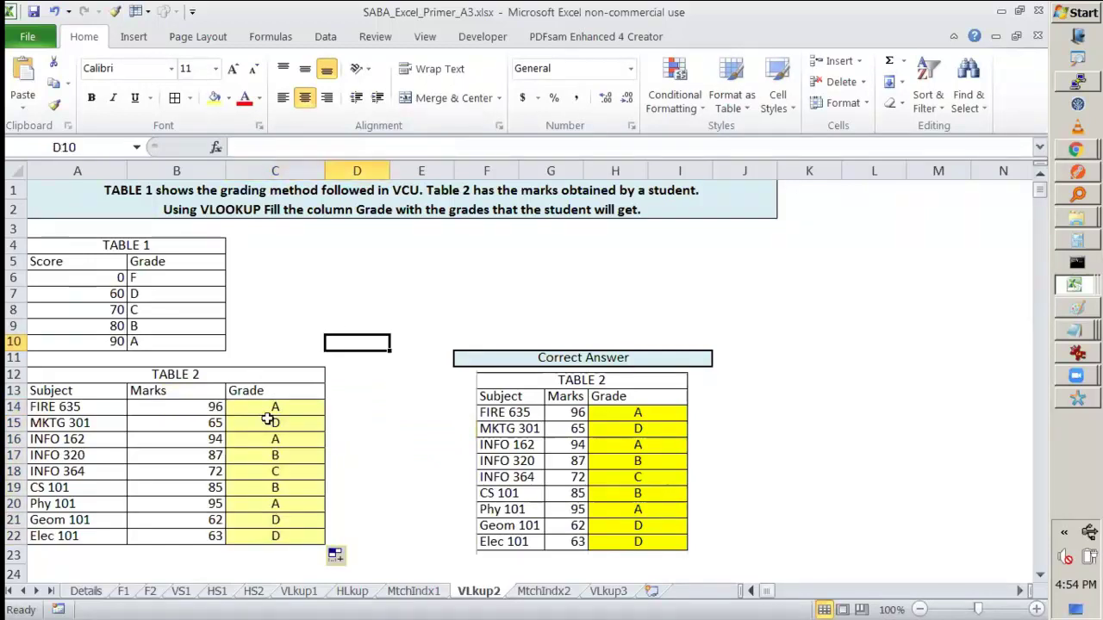